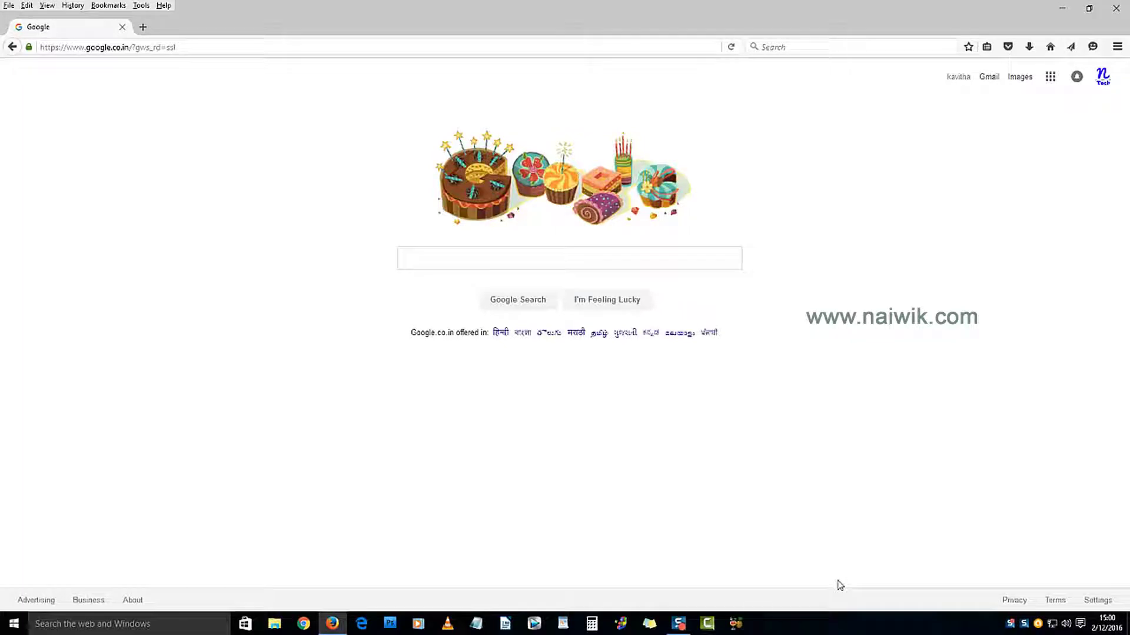
# Step: Search Google for 'magento download' using the autocomplete suggestion
pyautogui.click(526, 257)
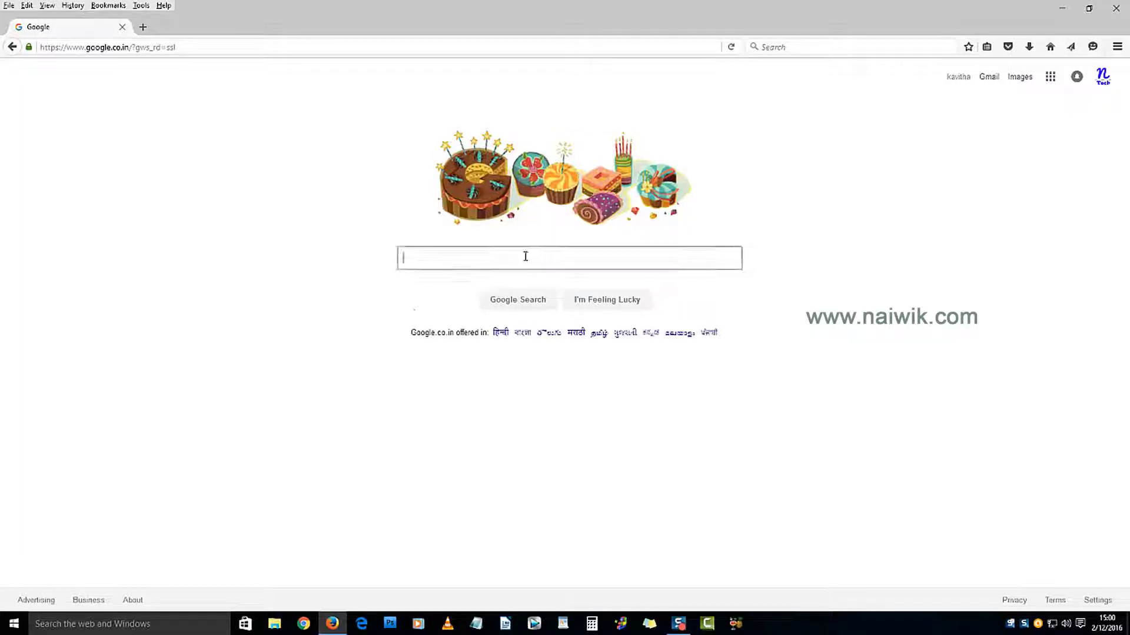
pyautogui.write('magen')
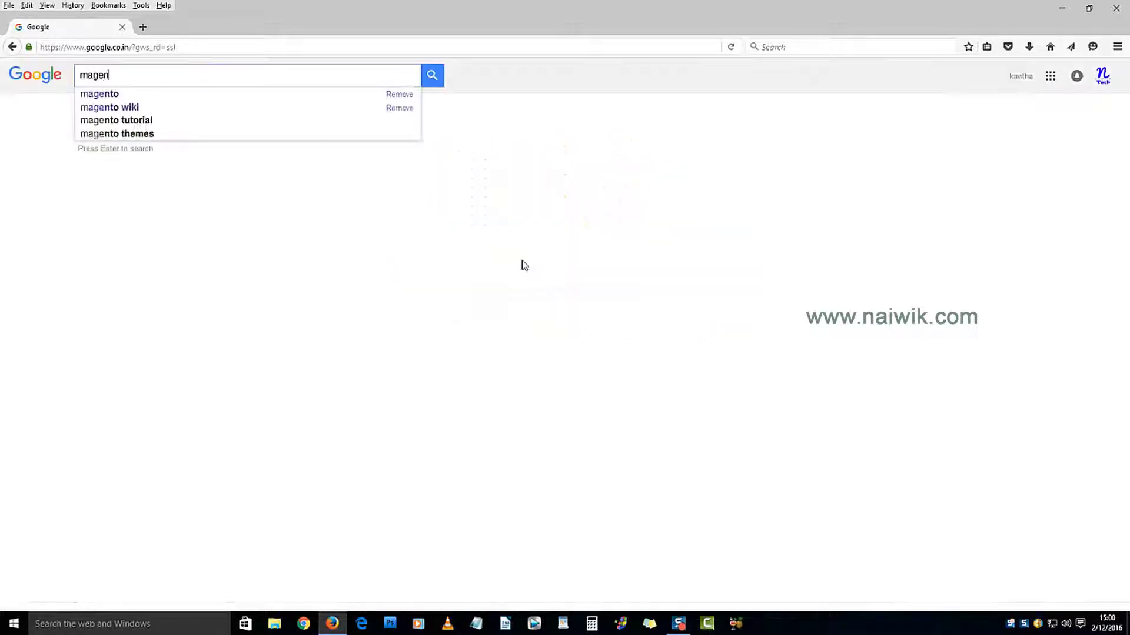
pyautogui.write('to')
pyautogui.press('Down')
pyautogui.press('Down')
pyautogui.press('Return')
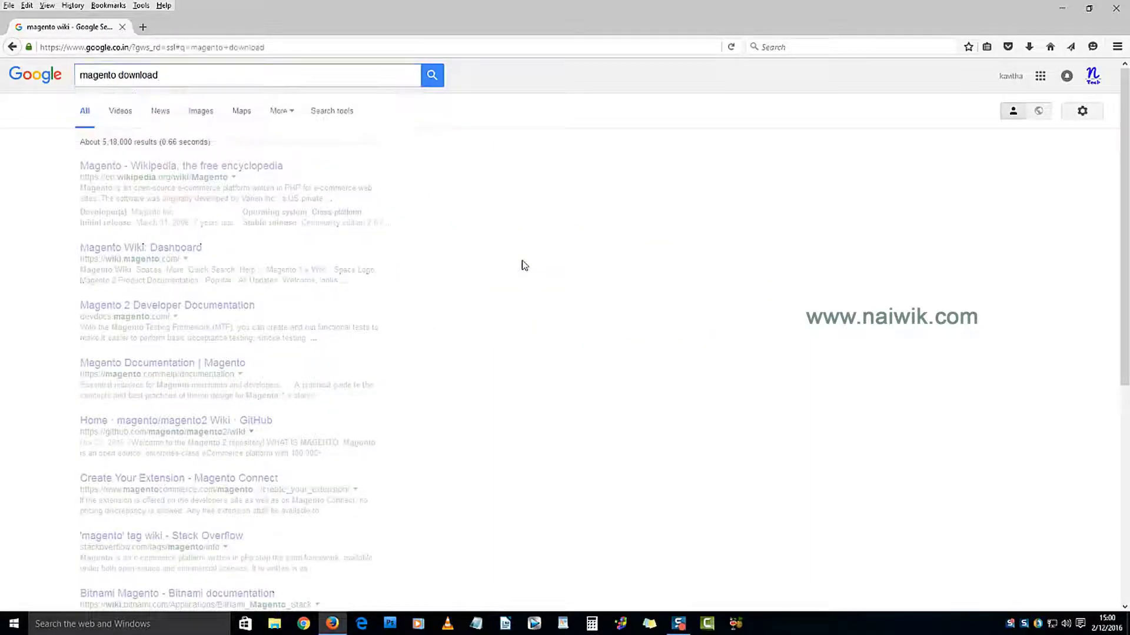
# Step: Open the official magentocommerce.com download page from the search results
pyautogui.click(165, 169)
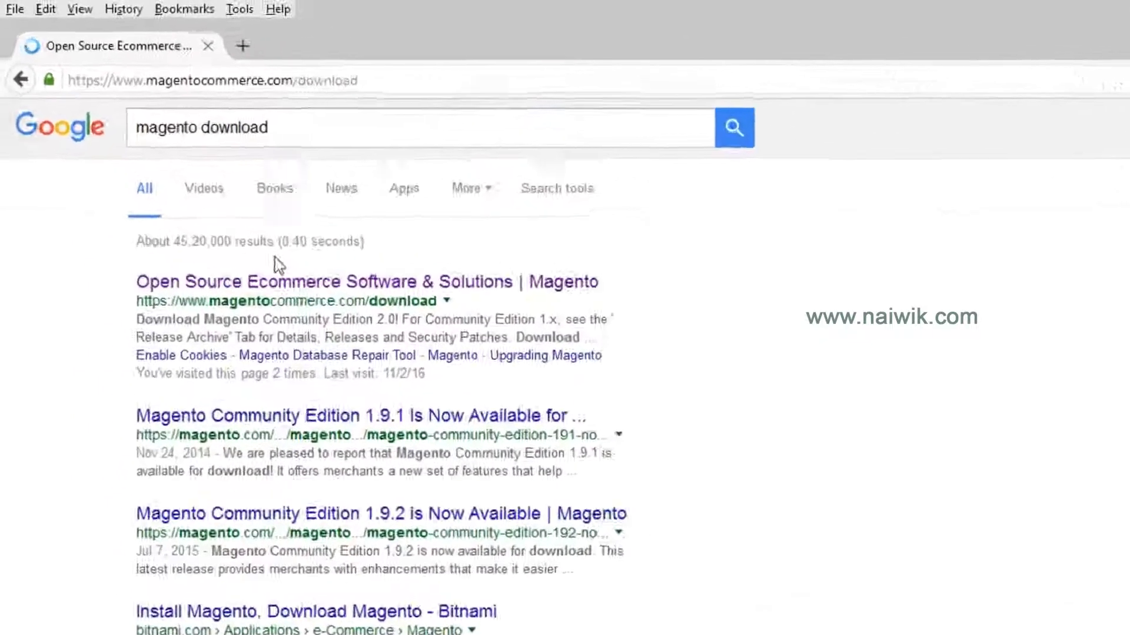
pyautogui.click(64, 81)
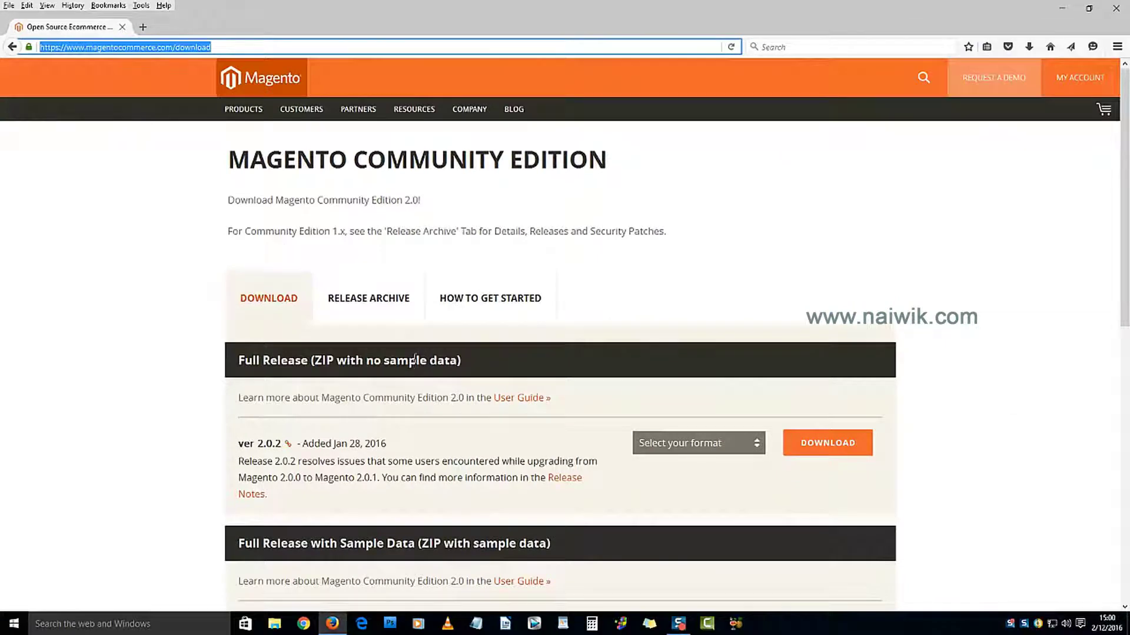
pyautogui.scroll(-2, 415, 360)
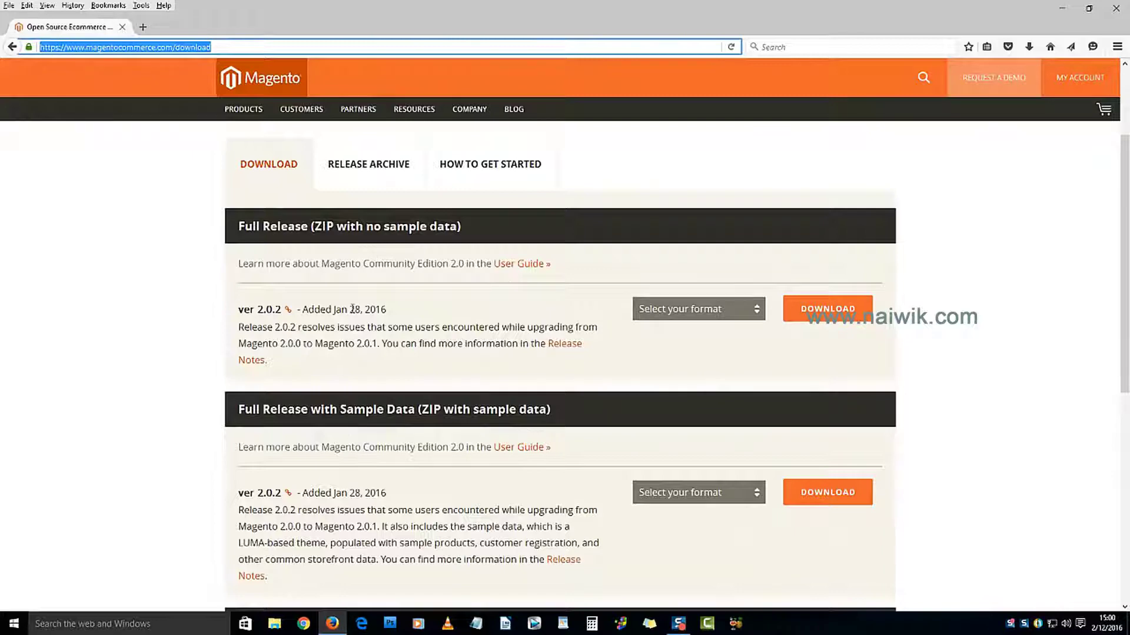
# Step: Download the Magento Community Edition 2.0.2 zip without sample data and save it
pyautogui.click(723, 310)
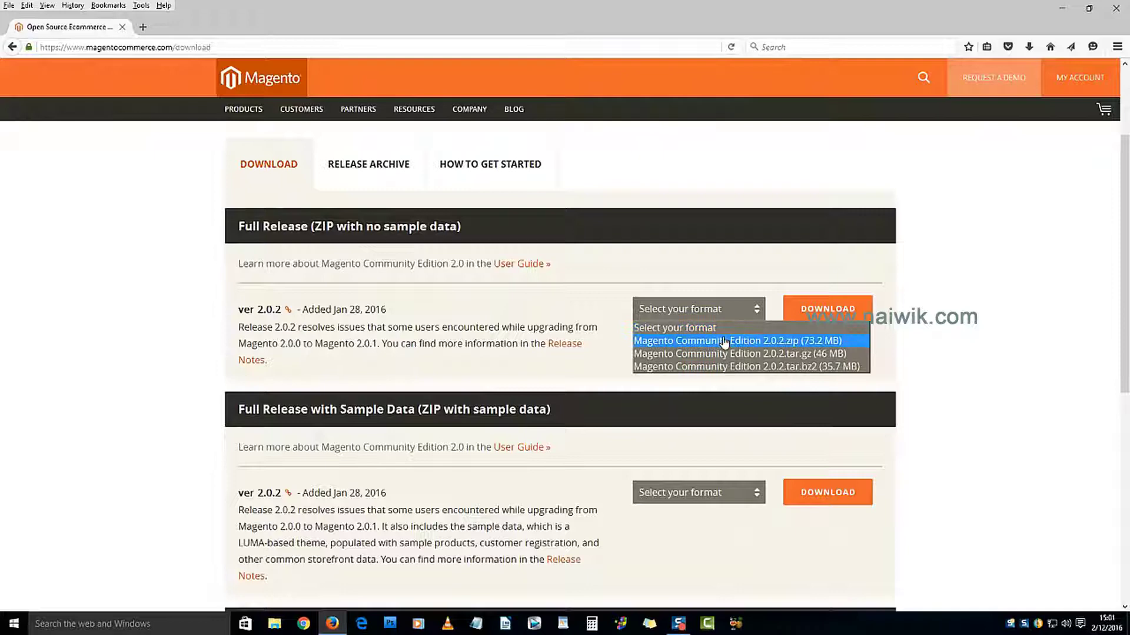
pyautogui.click(723, 342)
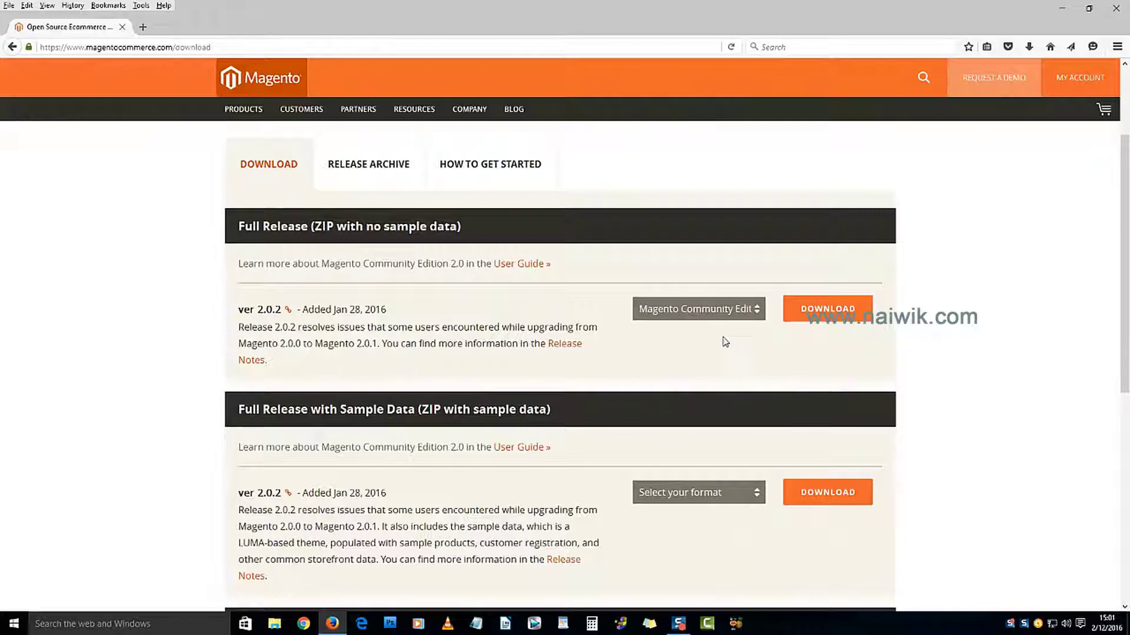
pyautogui.click(824, 309)
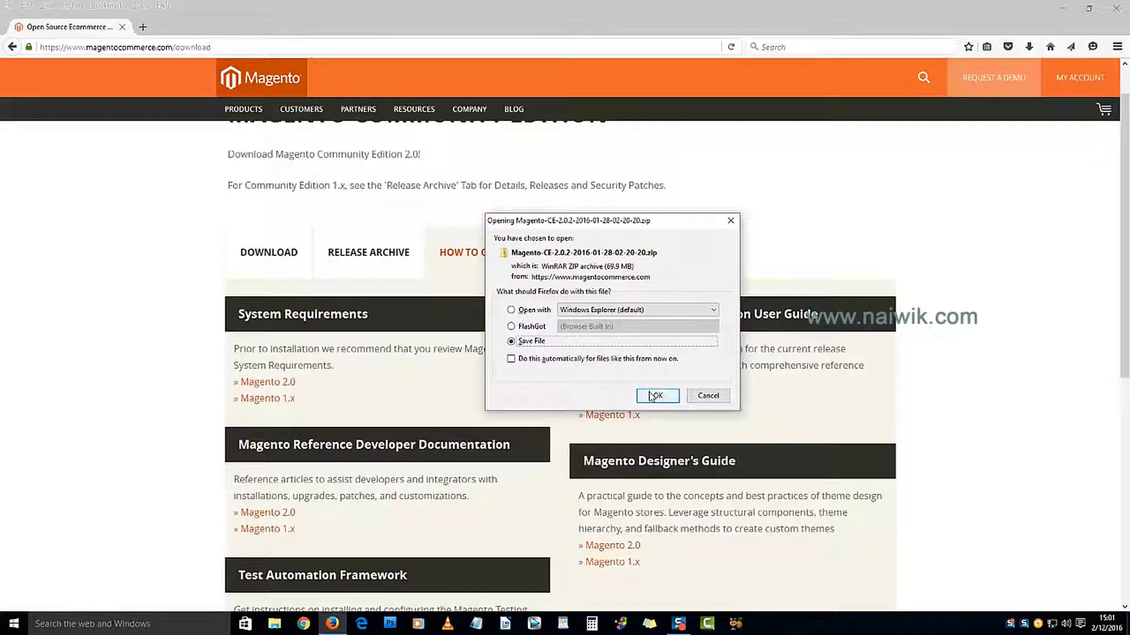
pyautogui.click(652, 394)
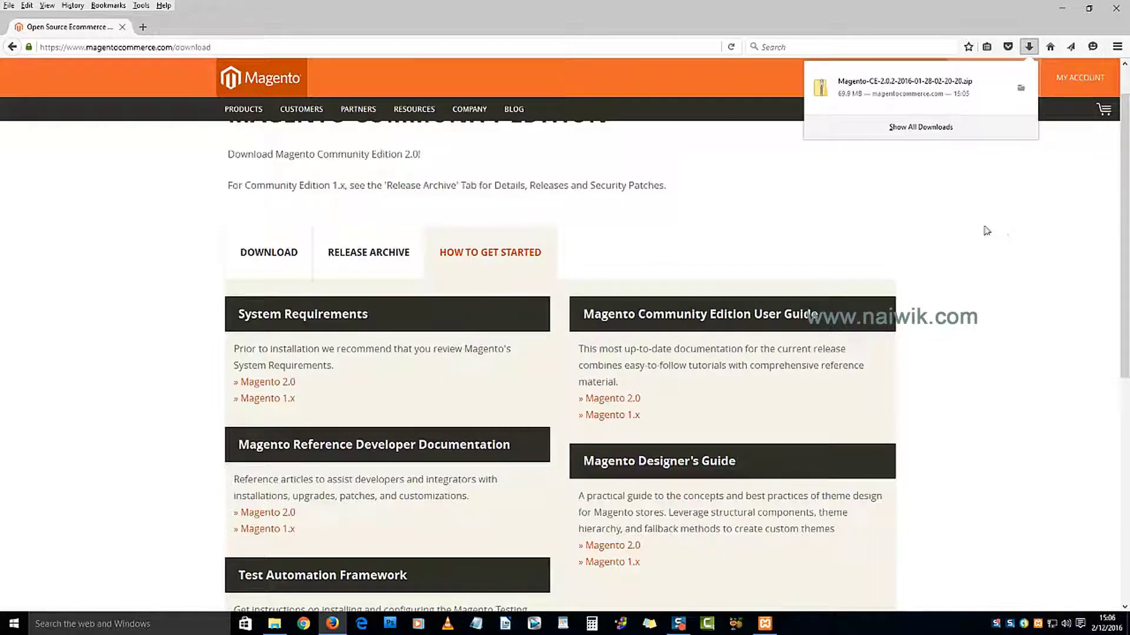
# Step: Extract the Magento-CE-2.0.2 zip in Downloads into its own folder with 7-Zip
pyautogui.click(1021, 87)
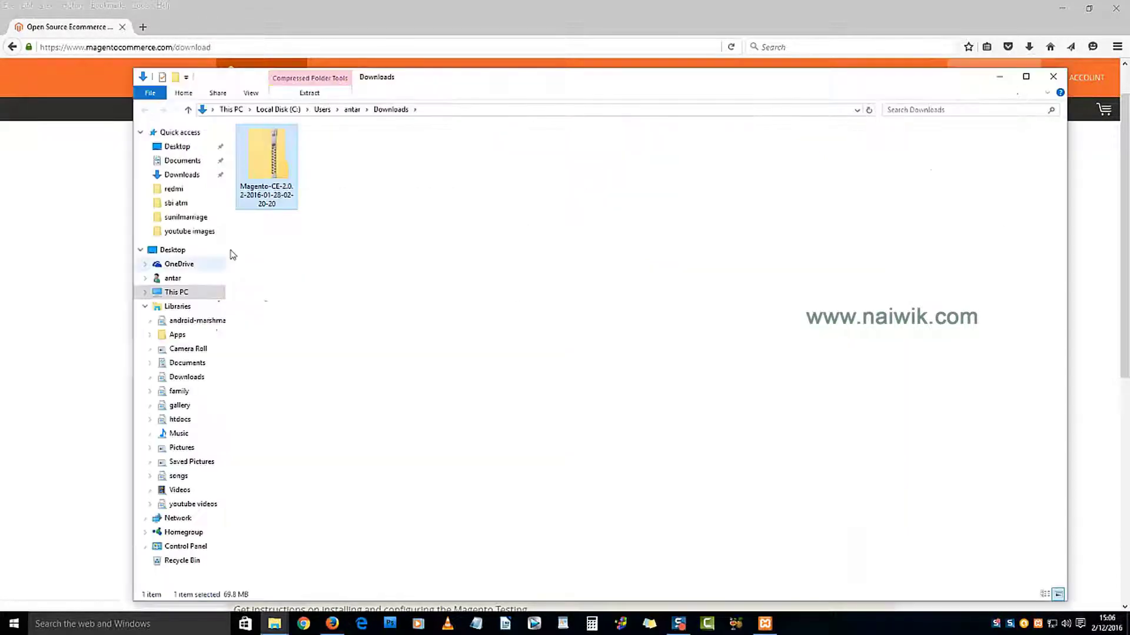
pyautogui.rightClick(282, 180)
pyautogui.moveTo(379, 233)
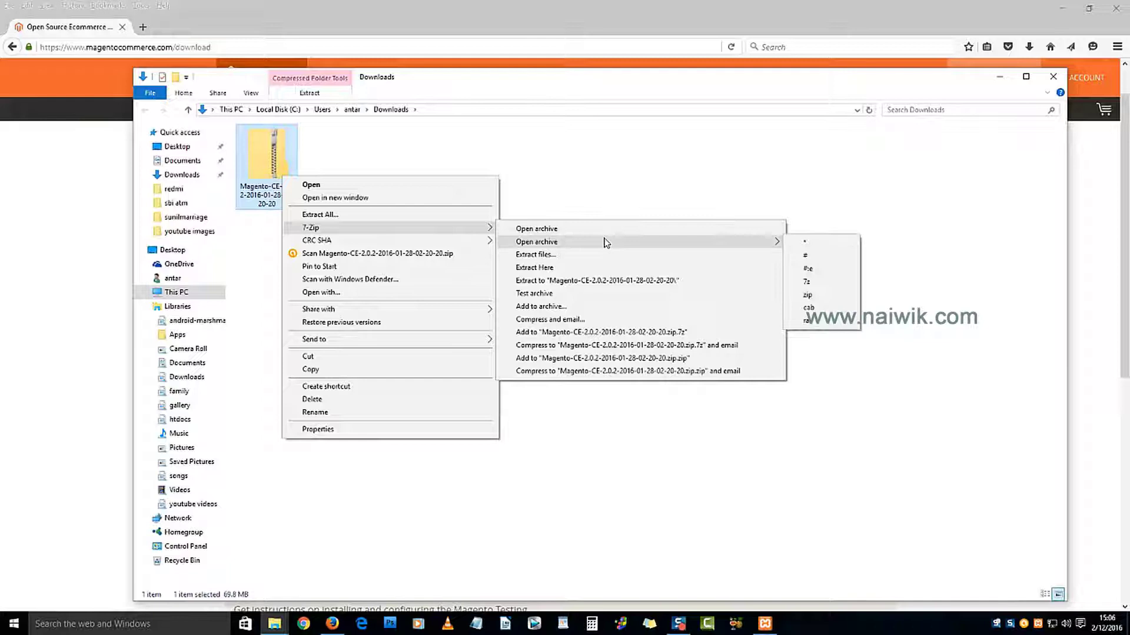
pyautogui.click(597, 281)
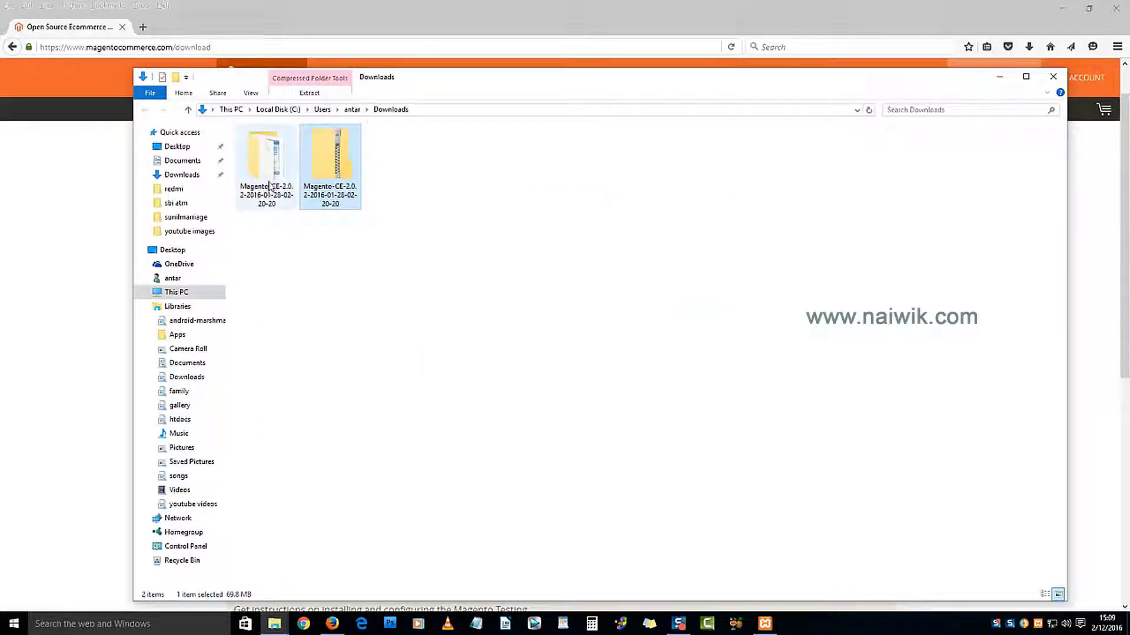
# Step: Rename the extracted folder, trimming its long name down to 'Magento'
pyautogui.click(270, 184)
pyautogui.rightClick(269, 181)
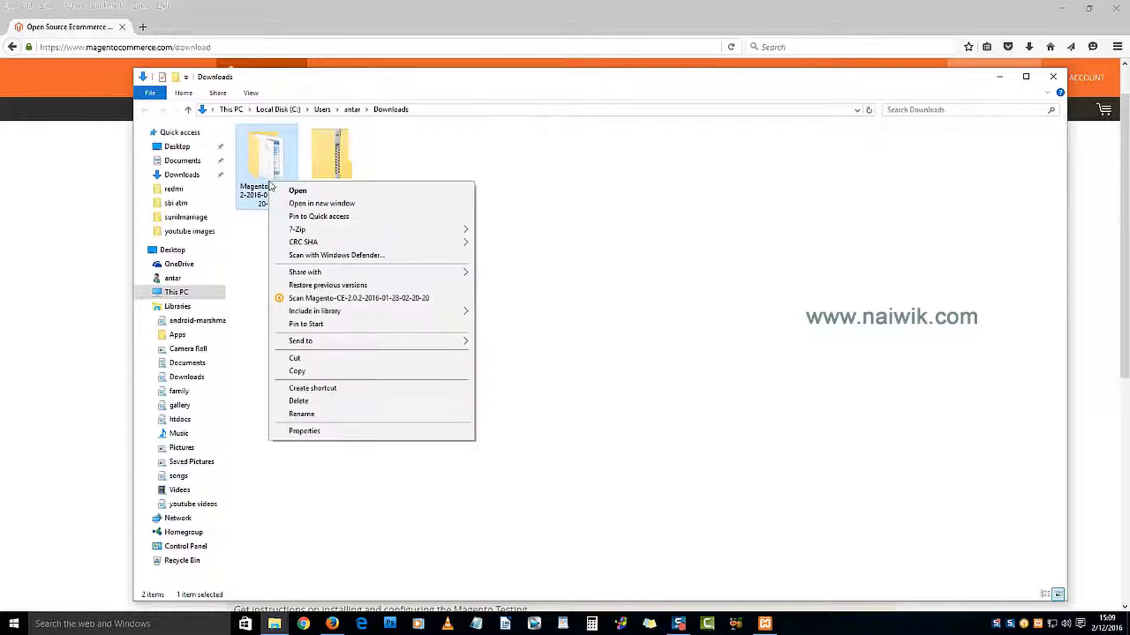
pyautogui.click(340, 418)
pyautogui.hotkey('shift', 'End')
pyautogui.press('Delete')
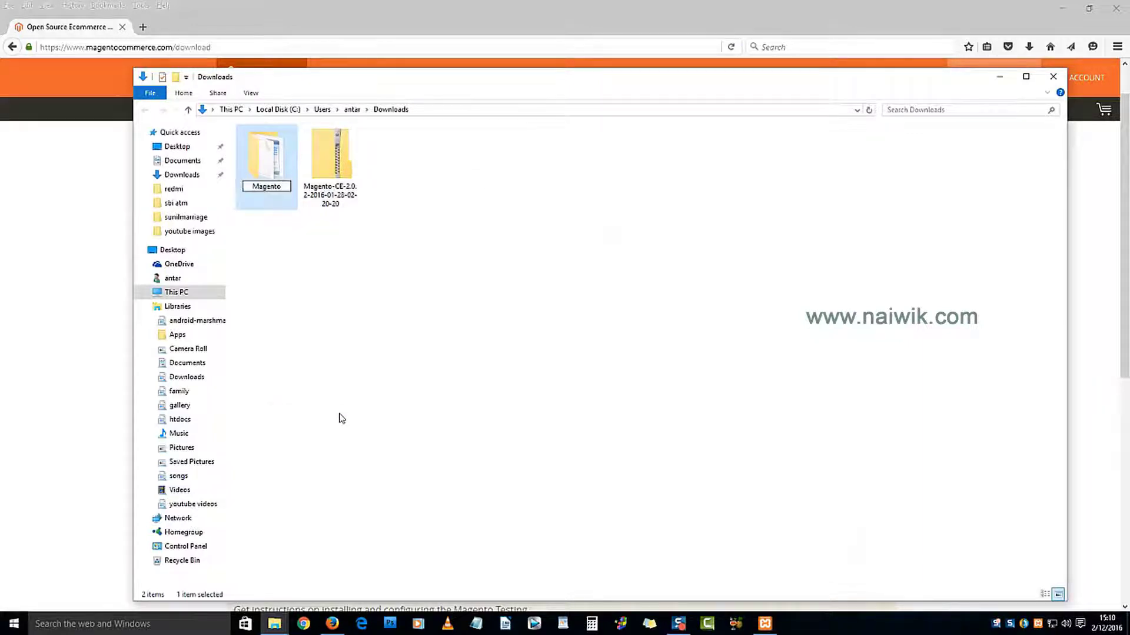
# Step: Confirm the 'Magento' folder name and copy the folder
pyautogui.click(271, 252)
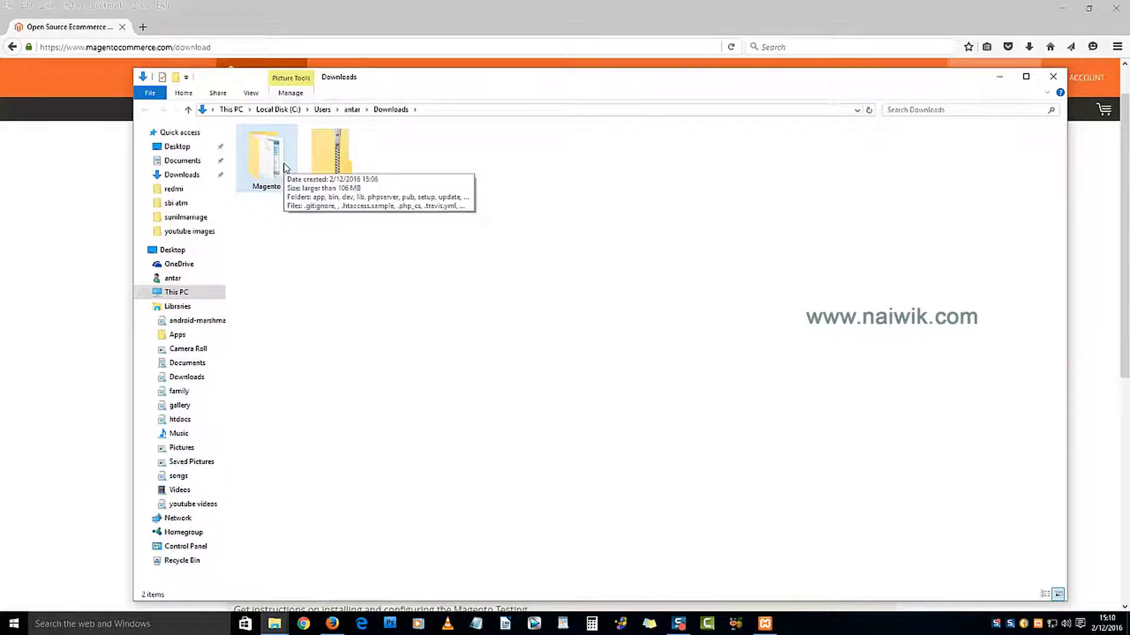
pyautogui.rightClick(285, 168)
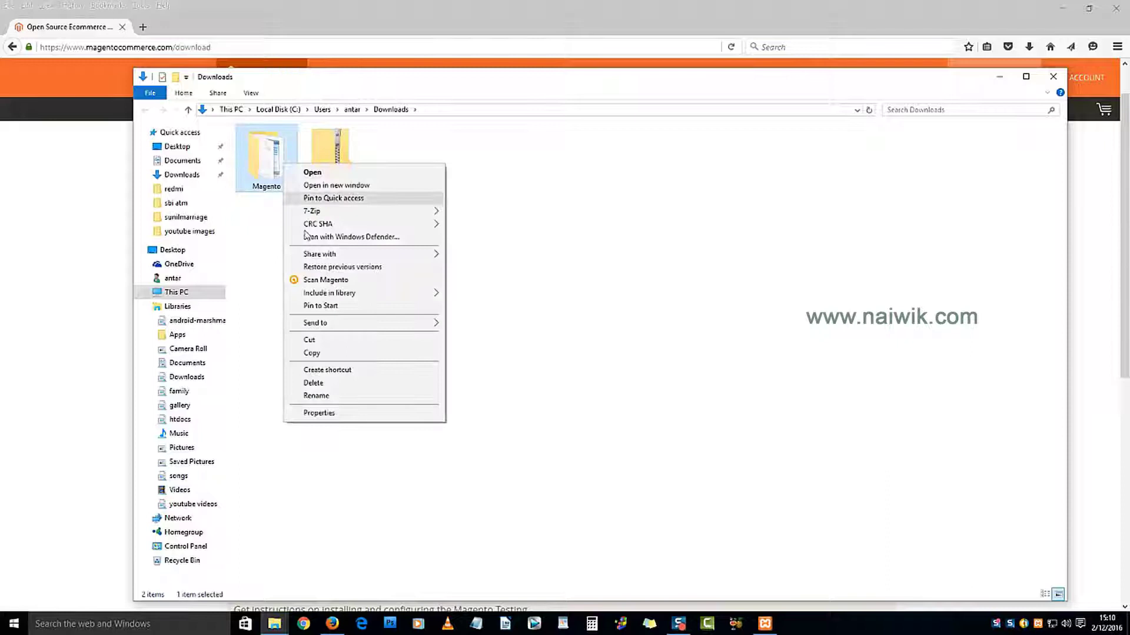
pyautogui.click(311, 355)
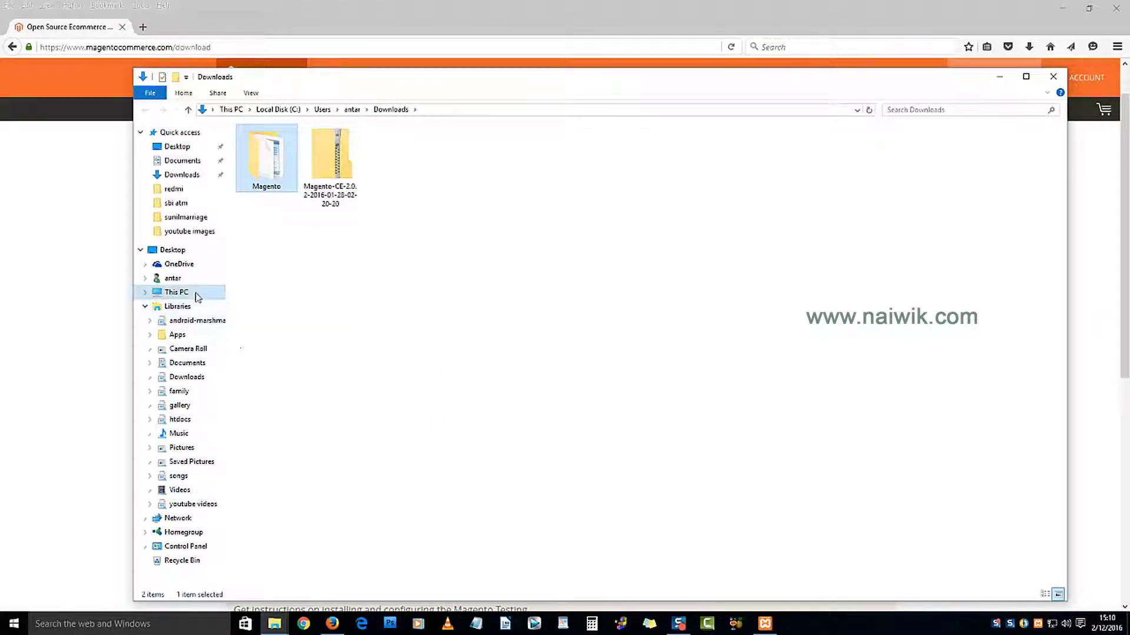
# Step: Paste the Magento folder into C:\xampp\htdocs
pyautogui.click(199, 292)
pyautogui.click(316, 240)
pyautogui.doubleClick(316, 240)
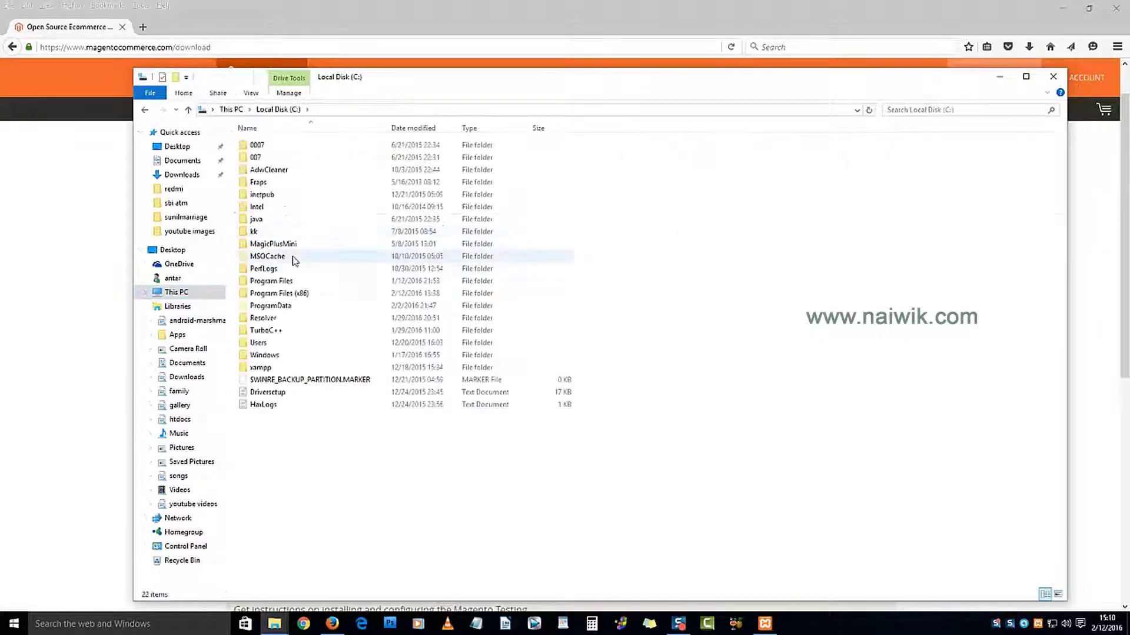
pyautogui.doubleClick(261, 367)
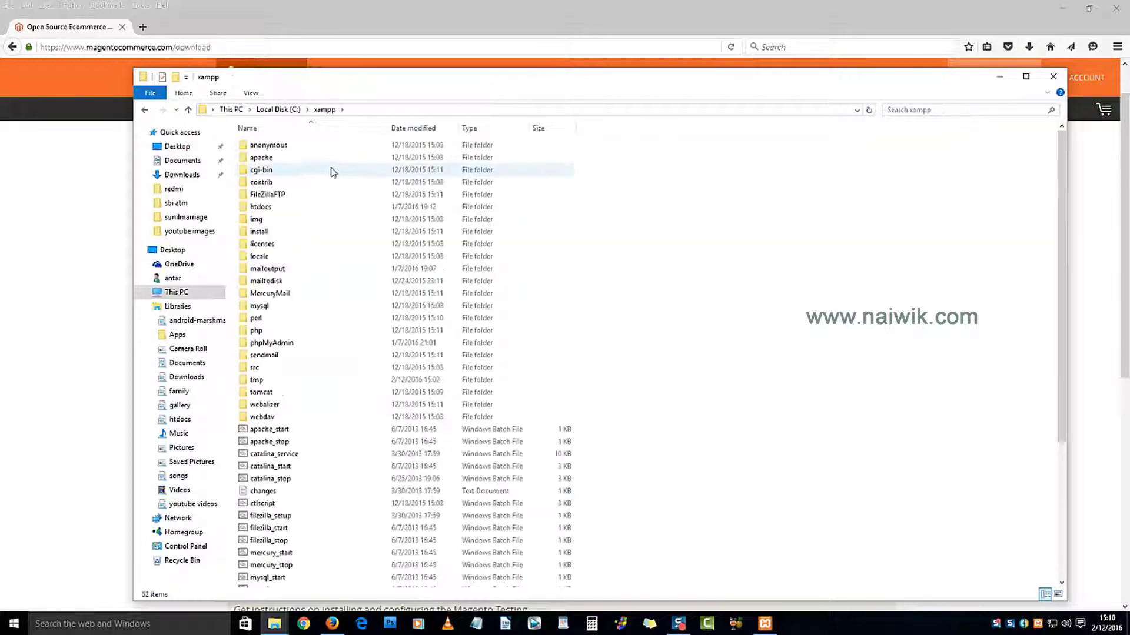
pyautogui.doubleClick(281, 207)
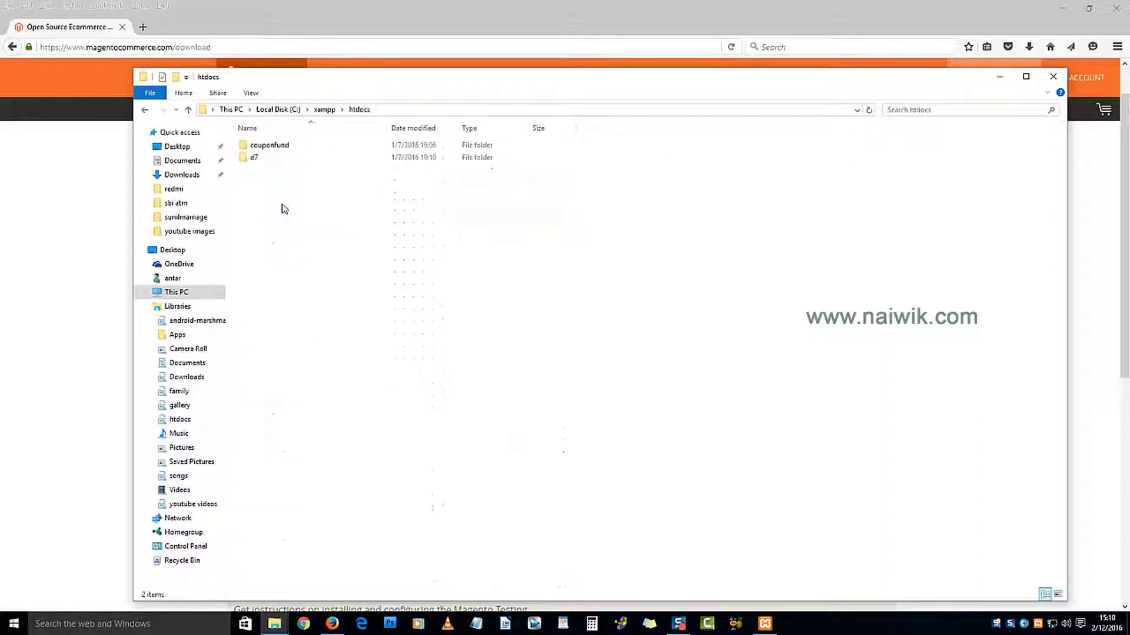
pyautogui.rightClick(321, 224)
pyautogui.click(370, 302)
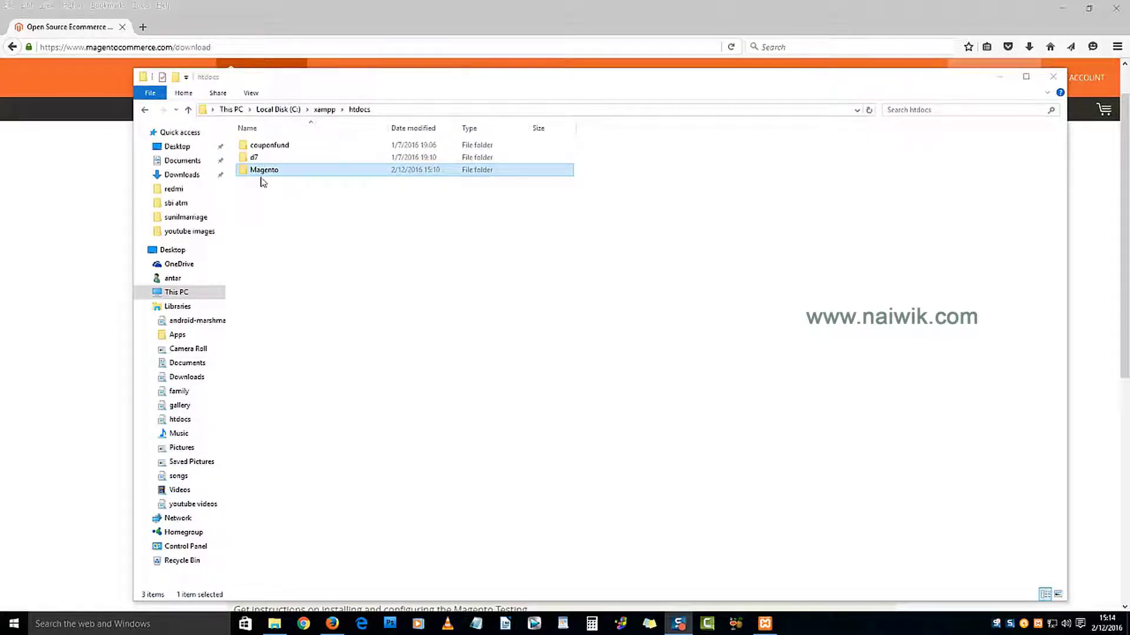
# Step: Load localhost/phpmyadmin in Firefox
pyautogui.click(217, 46)
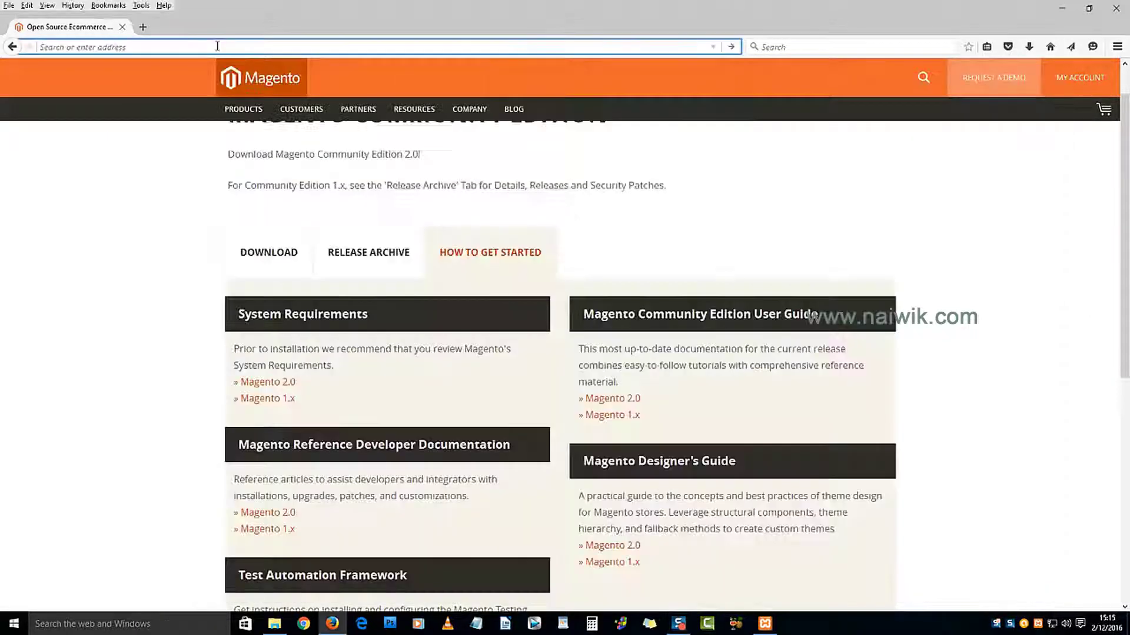
pyautogui.press('BackSpace')
pyautogui.write('localhost/phpmyadmin')
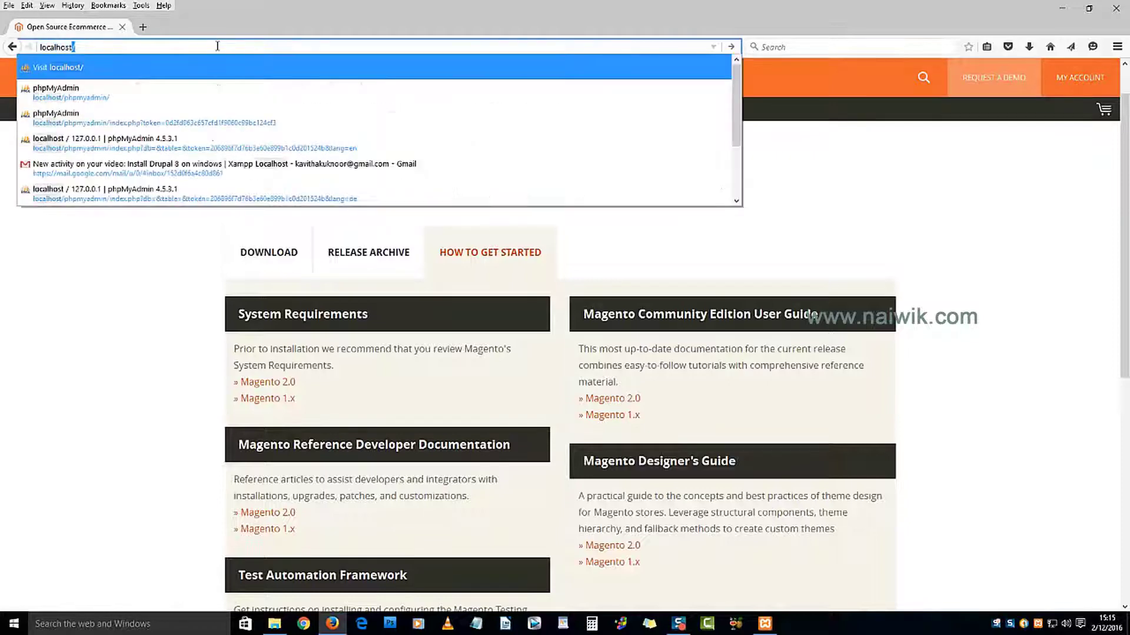
pyautogui.press('Return')
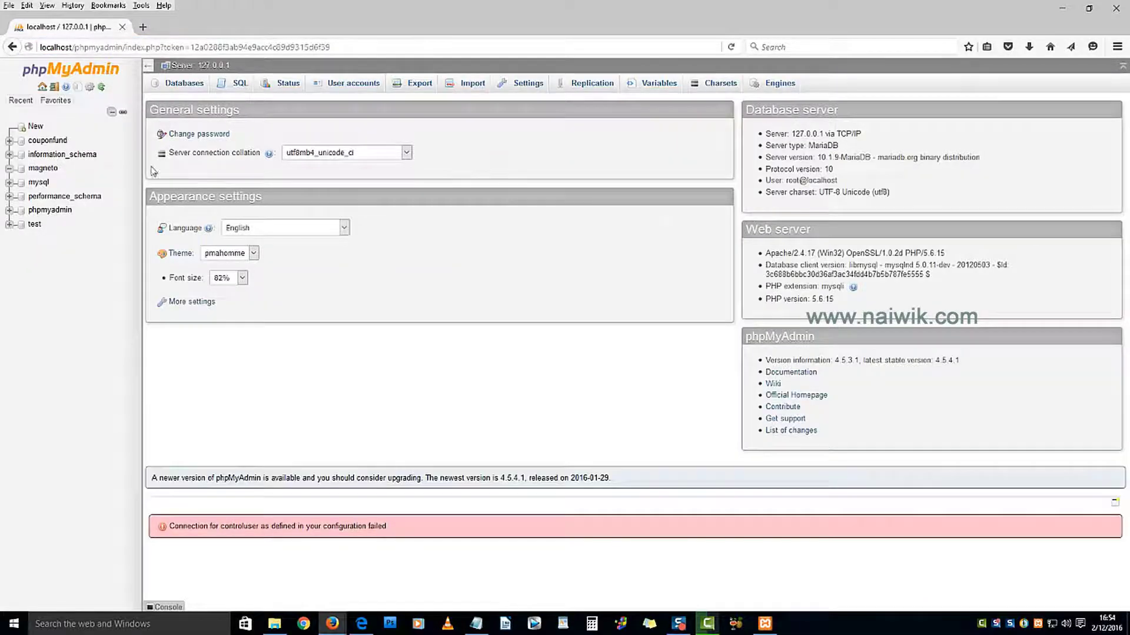
# Step: Create a new database named 'magento' from the Databases tab
pyautogui.click(187, 85)
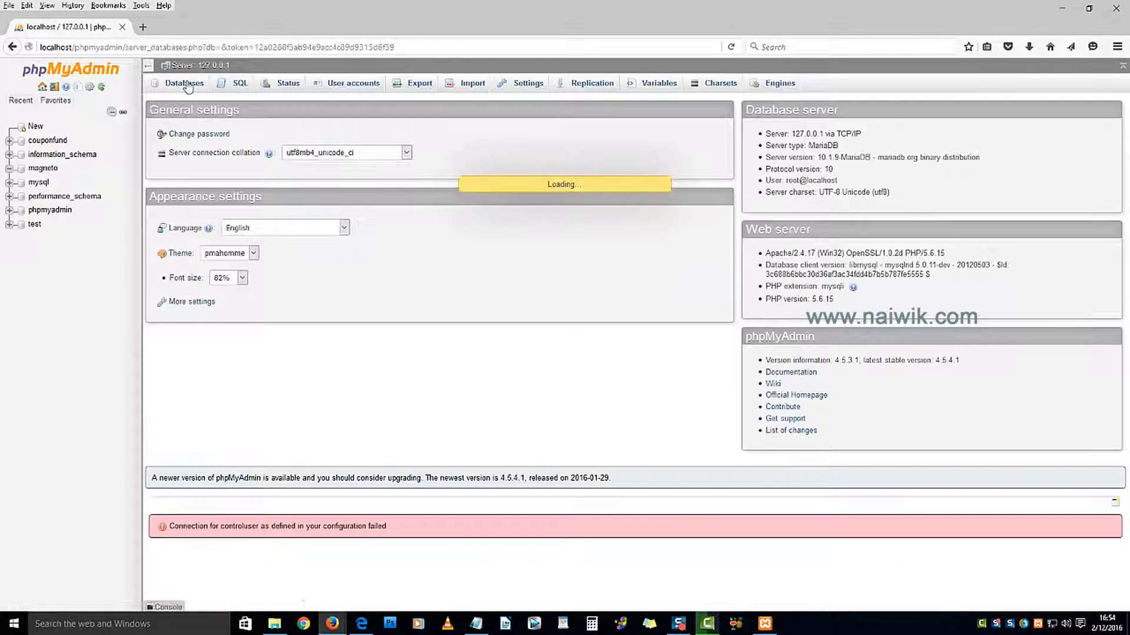
pyautogui.click(199, 170)
pyautogui.write('magento')
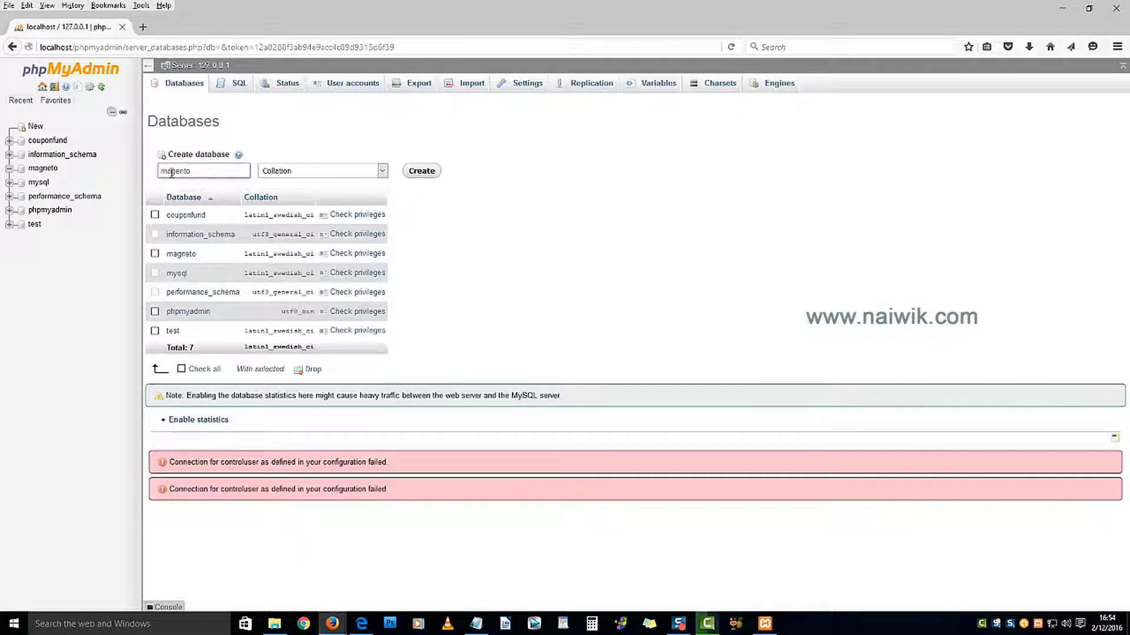
pyautogui.click(423, 172)
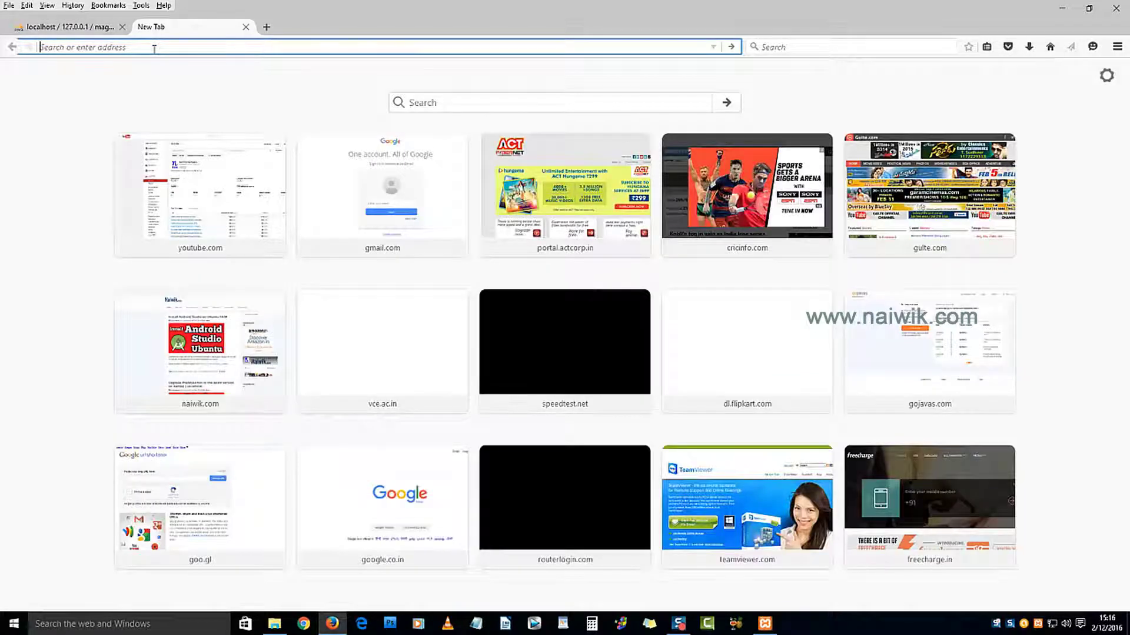
# Step: Open localhost/Magento, using the folder name copied exactly from htdocs
pyautogui.write('local')
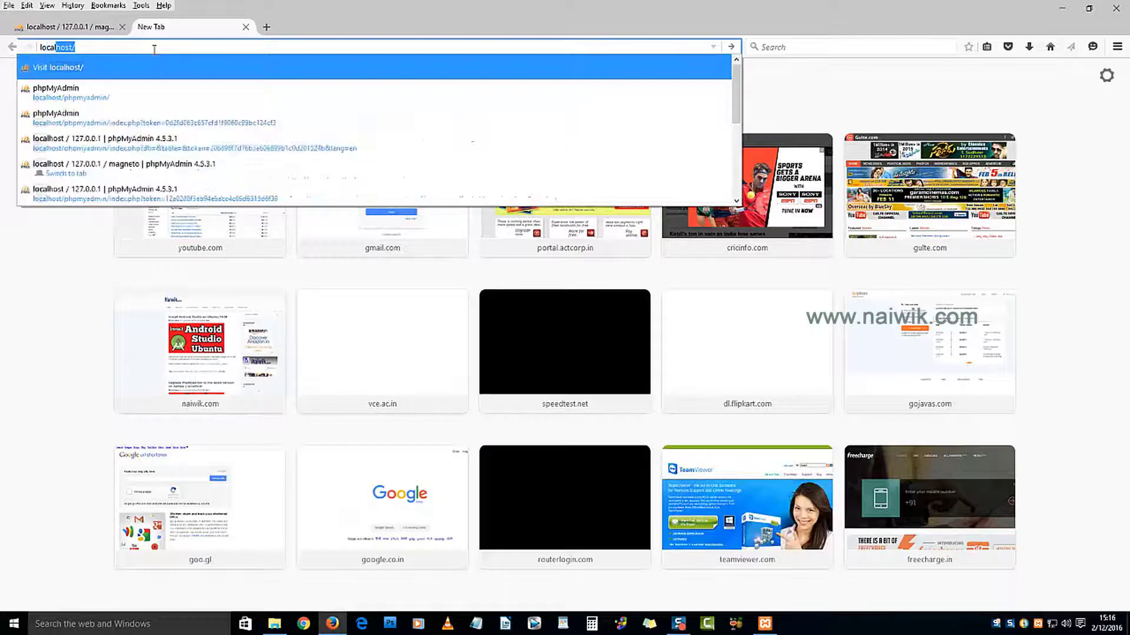
pyautogui.write('host/')
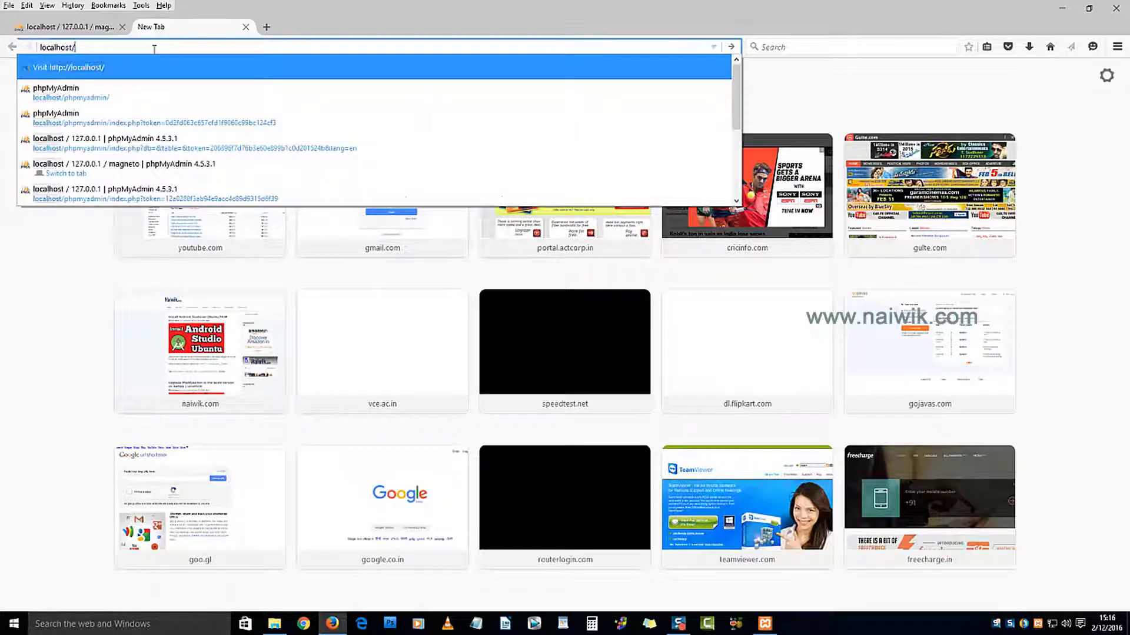
pyautogui.hotkey('alt', 'Tab')
pyautogui.rightClick(275, 171)
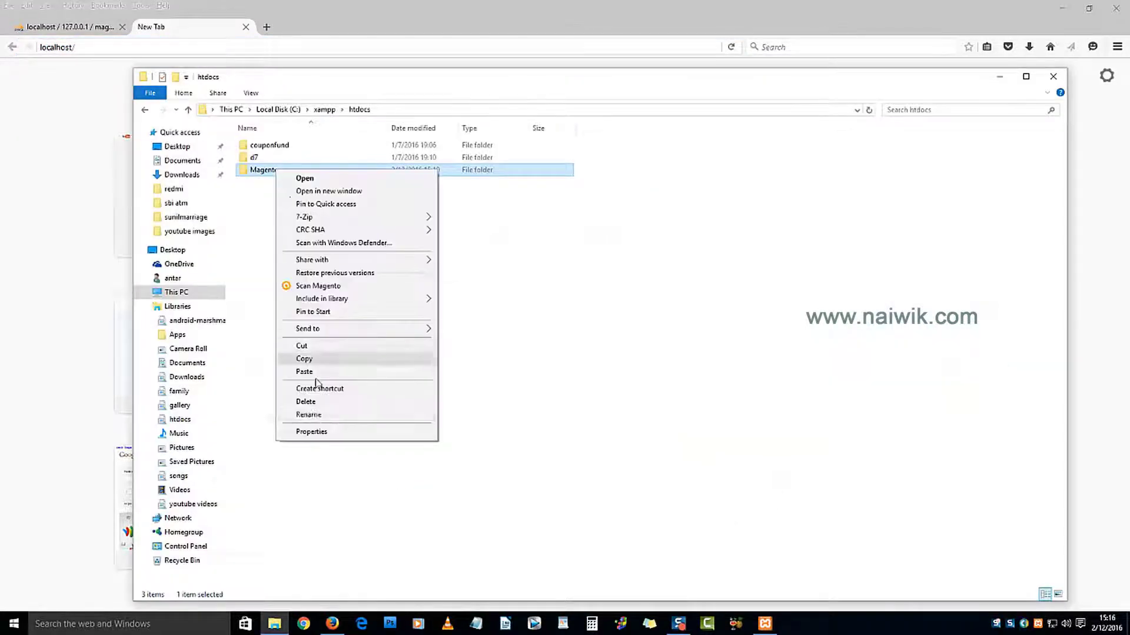
pyautogui.click(308, 417)
pyautogui.hotkey('ctrl', 'c')
pyautogui.hotkey('alt', 'Tab')
pyautogui.hotkey('ctrl', 'v')
pyautogui.press('Return')
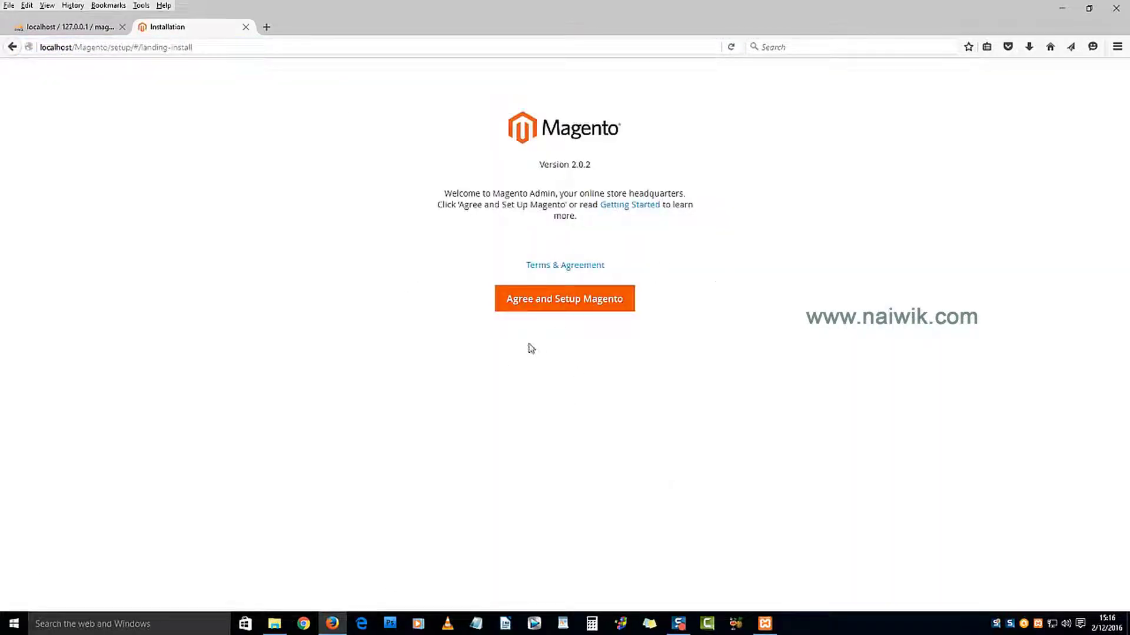
# Step: Agree to the terms, run the readiness check, and continue to Step 2
pyautogui.click(556, 309)
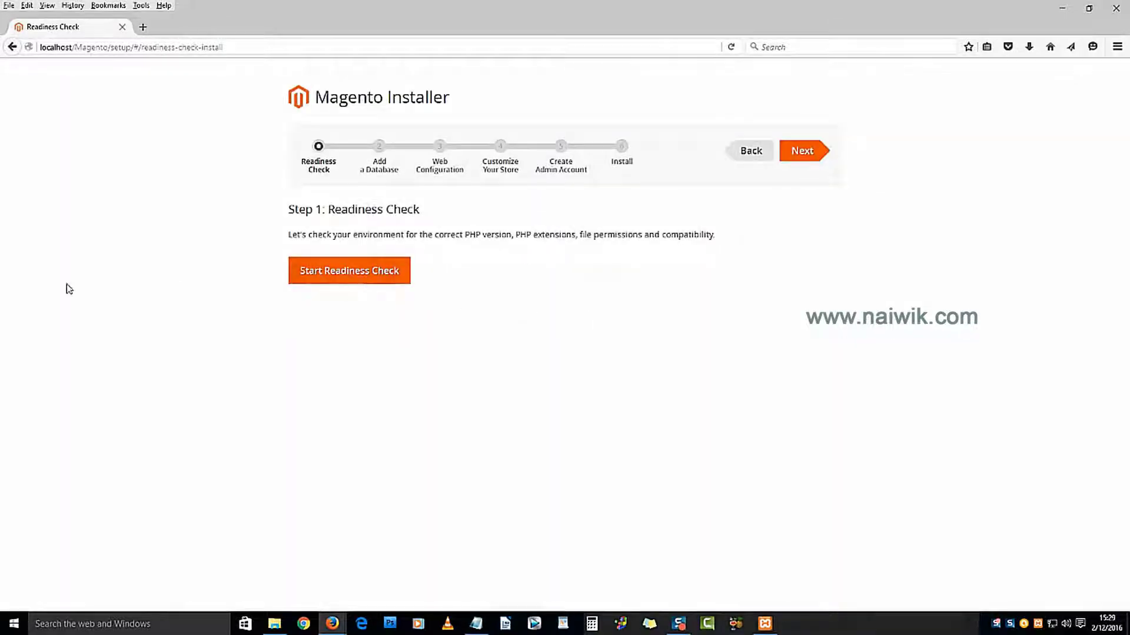
pyautogui.click(349, 270)
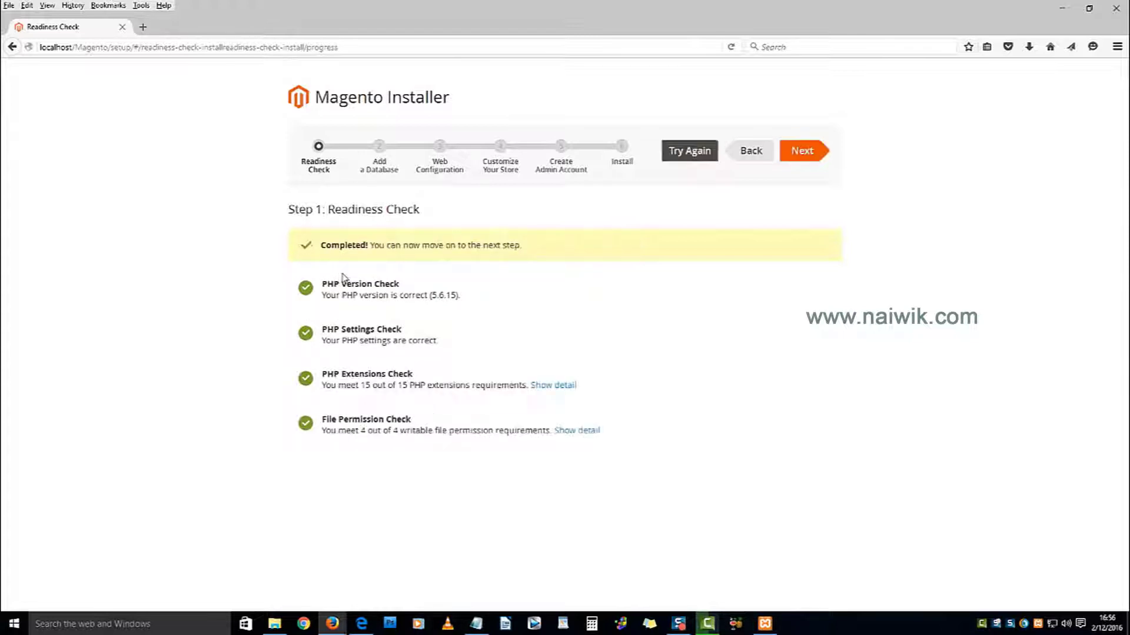
pyautogui.click(804, 148)
# Step: Confirm host 'localhost', username 'root' and database 'magento', then continue to Step 3
pyautogui.click(478, 238)
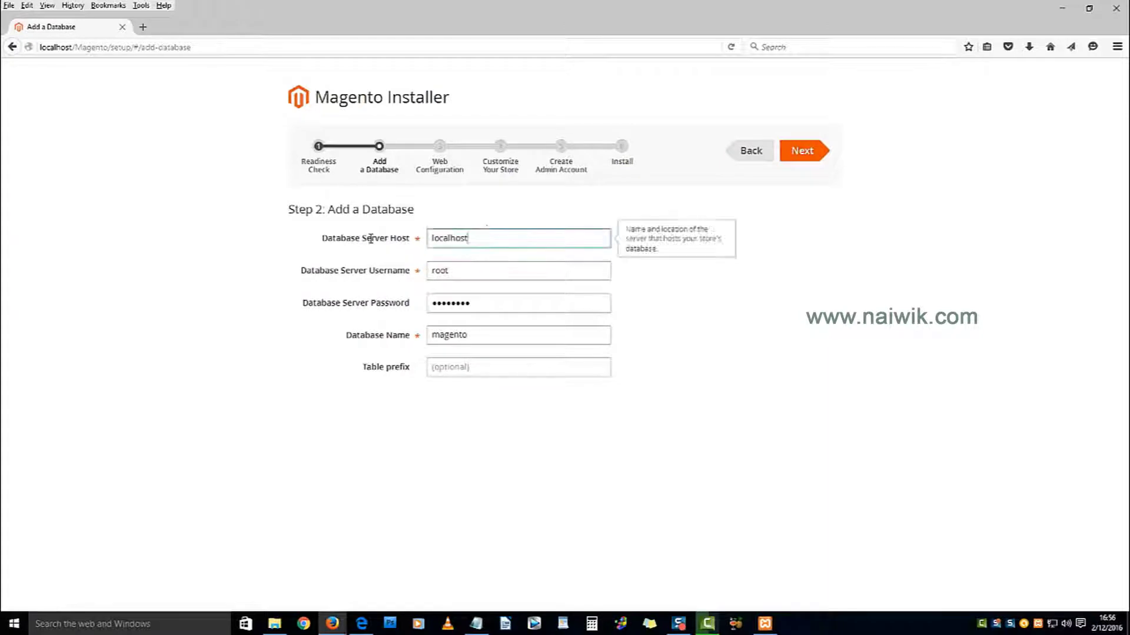
pyautogui.click(366, 236)
pyautogui.click(453, 271)
pyautogui.click(398, 273)
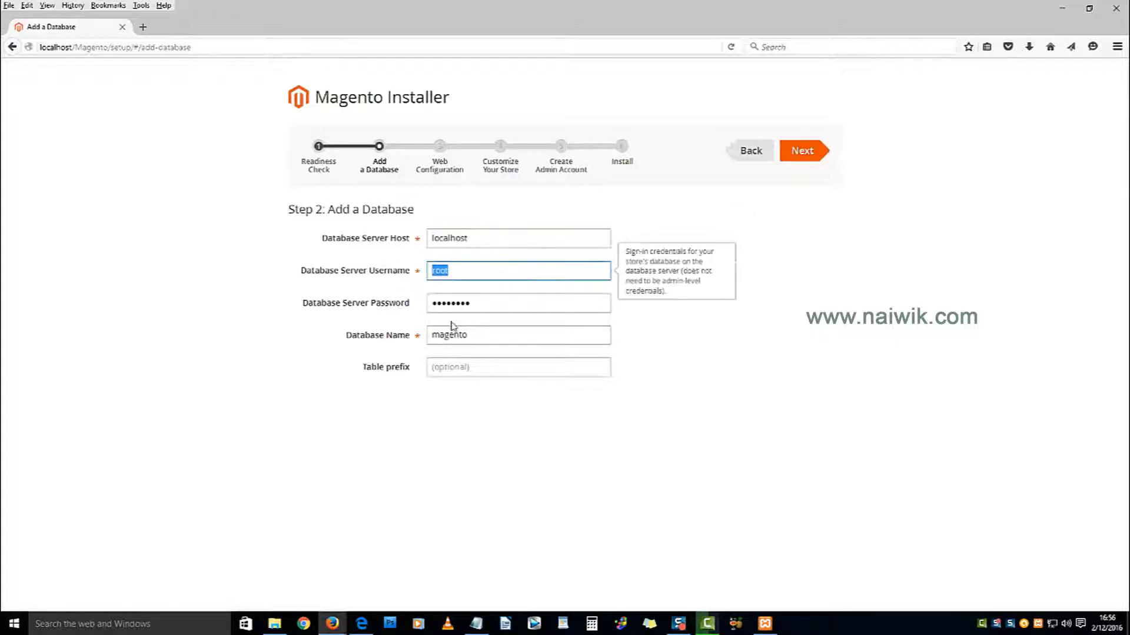
pyautogui.click(492, 336)
pyautogui.click(395, 337)
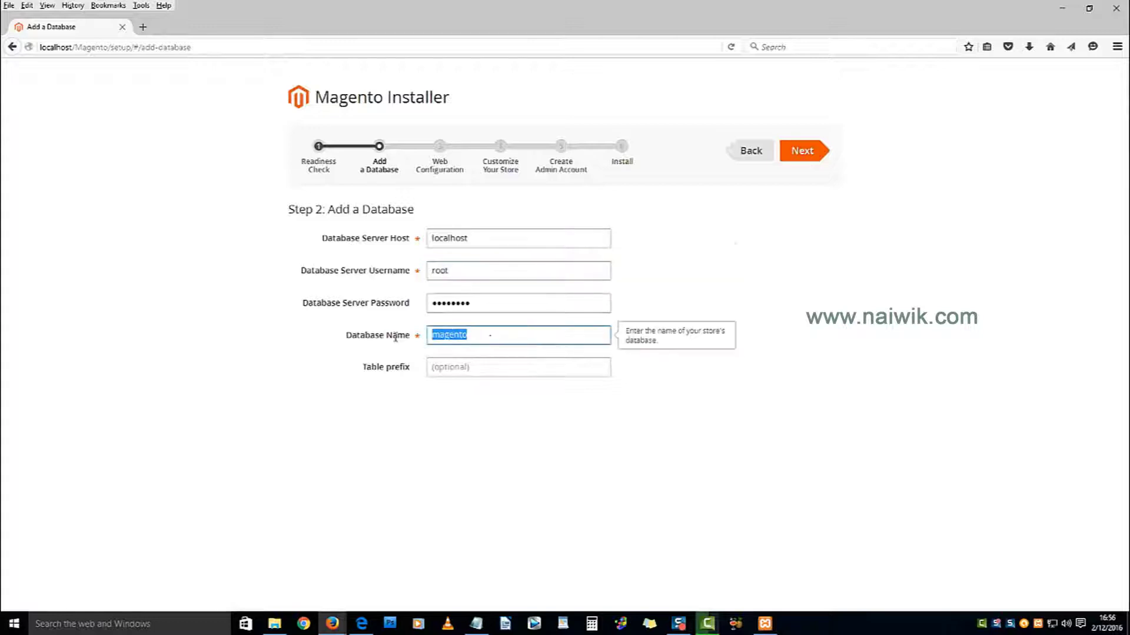
pyautogui.click(807, 152)
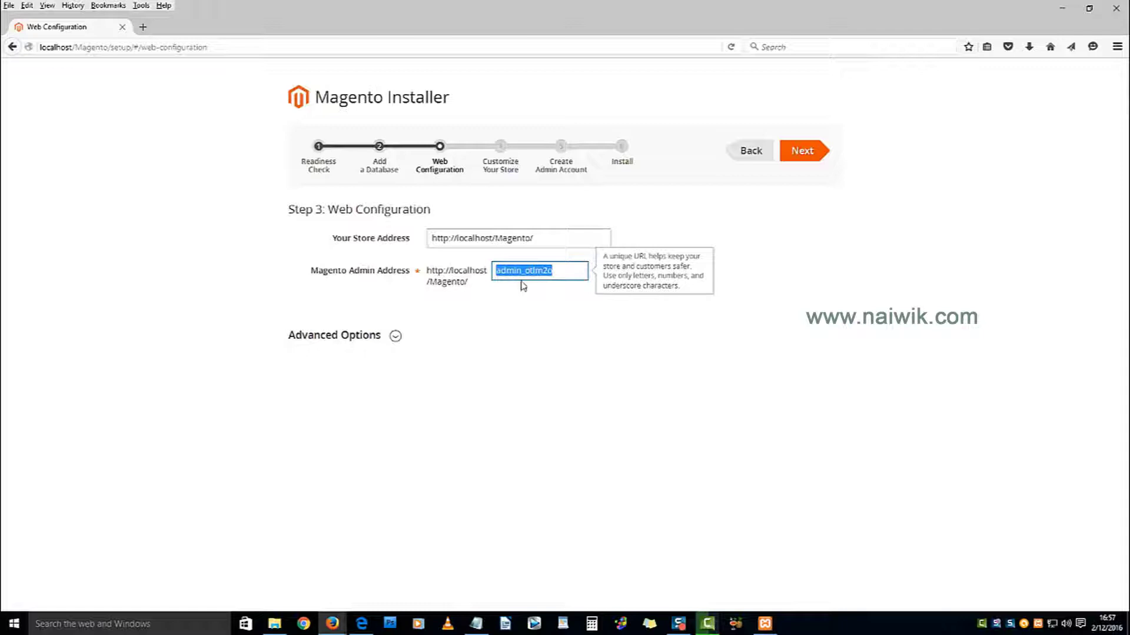
# Step: Change the admin address to 'admin' and expand the advanced web options
pyautogui.write('admin')
pyautogui.click(395, 336)
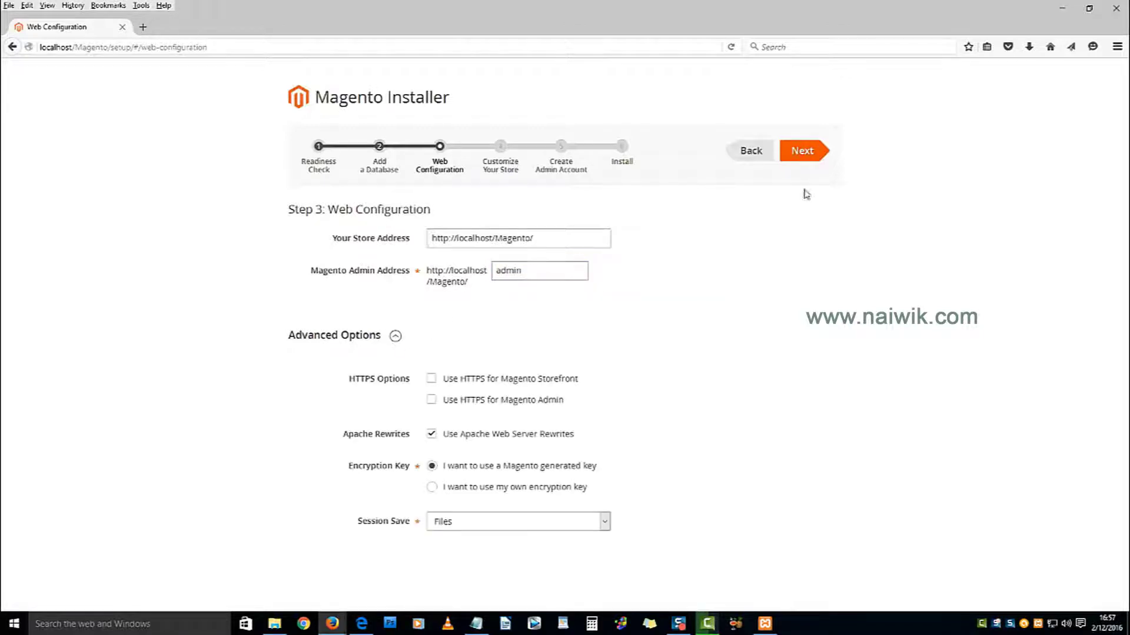
pyautogui.click(806, 156)
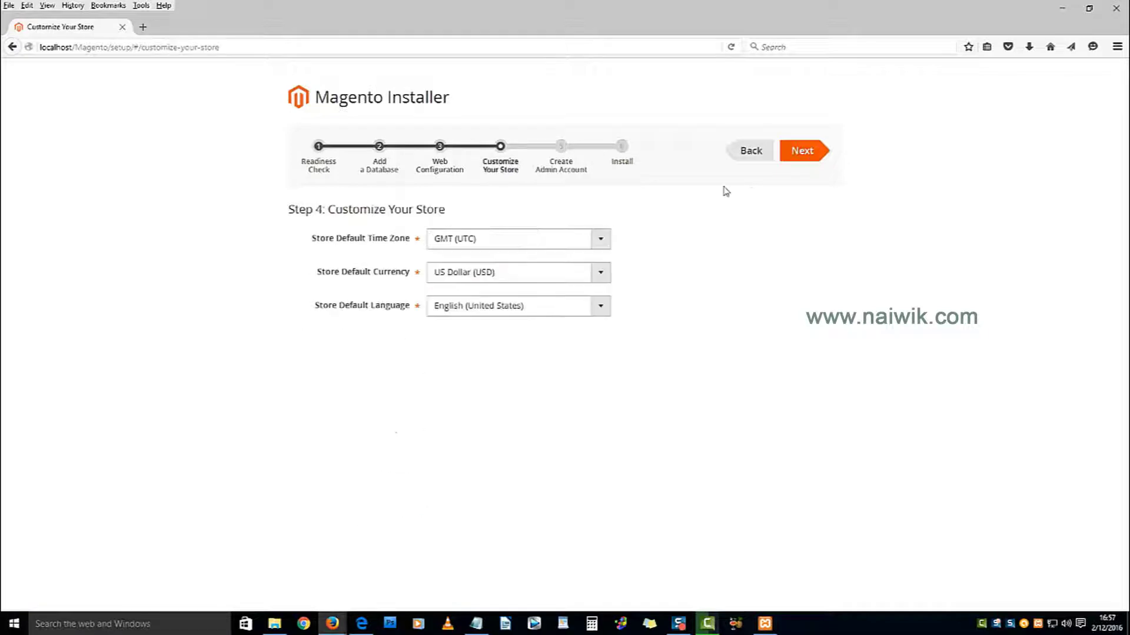
# Step: Set the store time zone to India Standard Time (Asia/Kolkata)
pyautogui.click(559, 240)
pyautogui.scroll(-5, 538, 321)
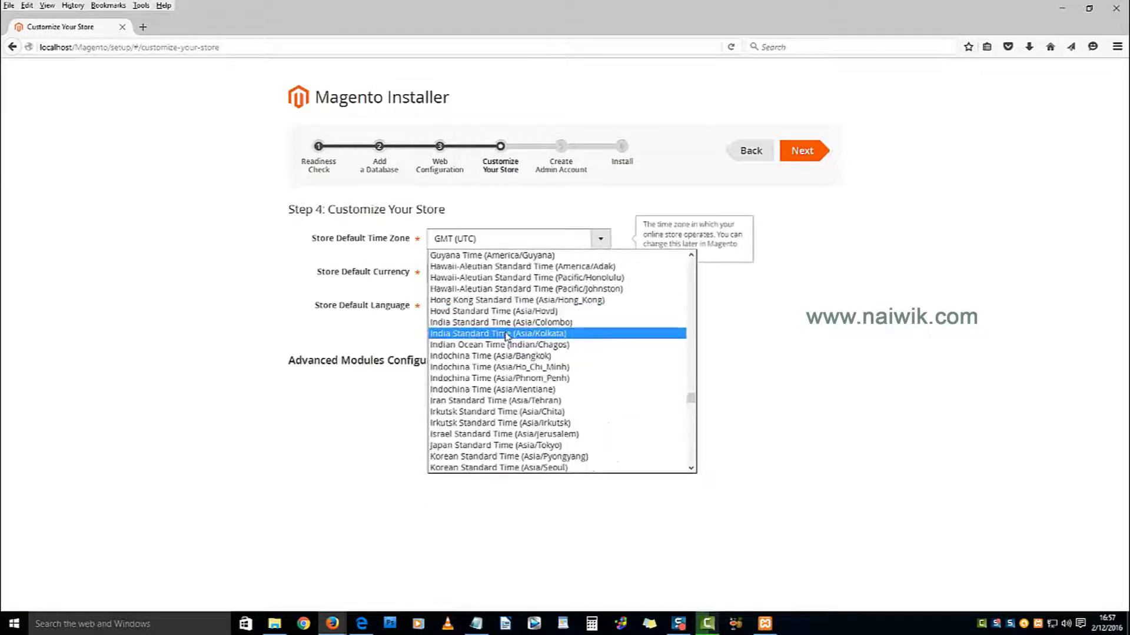
pyautogui.click(562, 334)
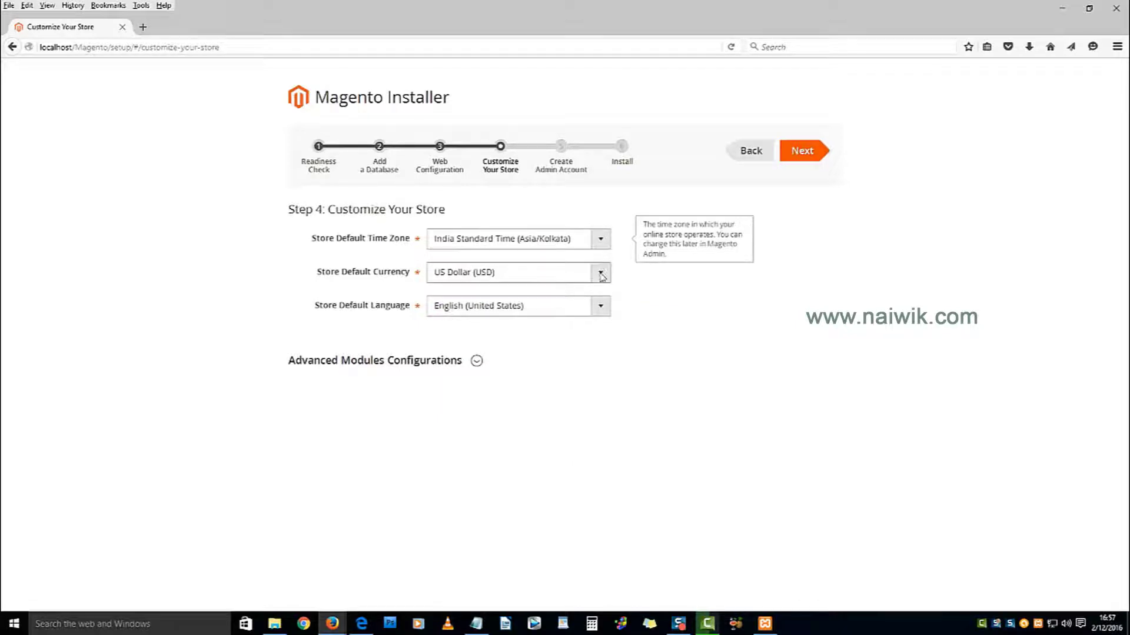
pyautogui.click(813, 160)
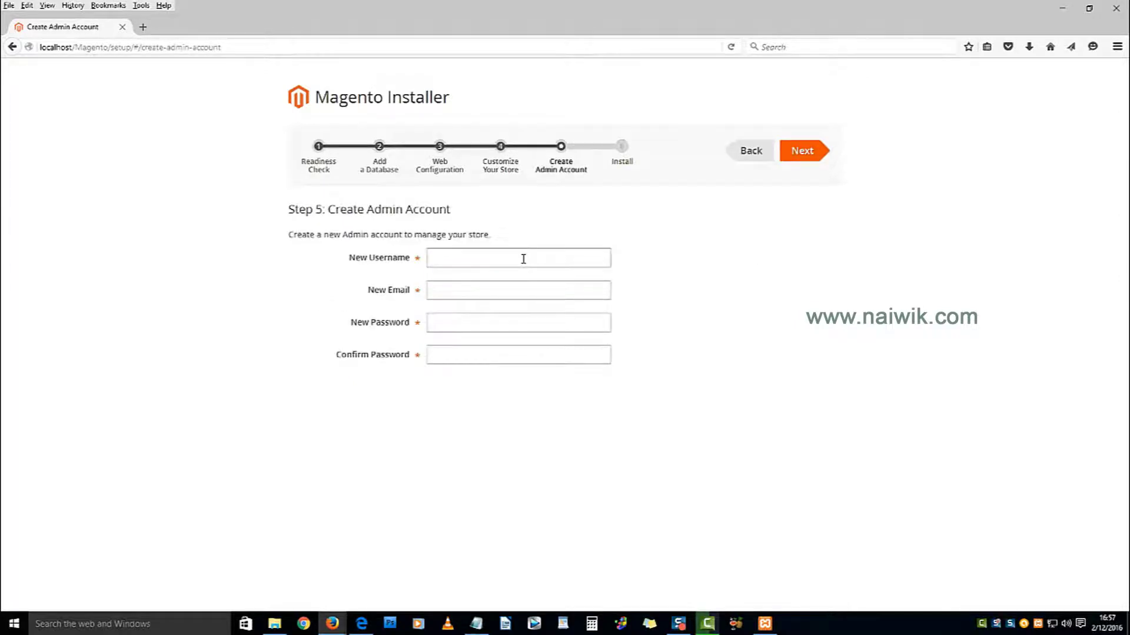
# Step: Enter admin username 'admin' and the administrator's e-mail address
pyautogui.click(523, 259)
pyautogui.write('admin')
pyautogui.press('Tab')
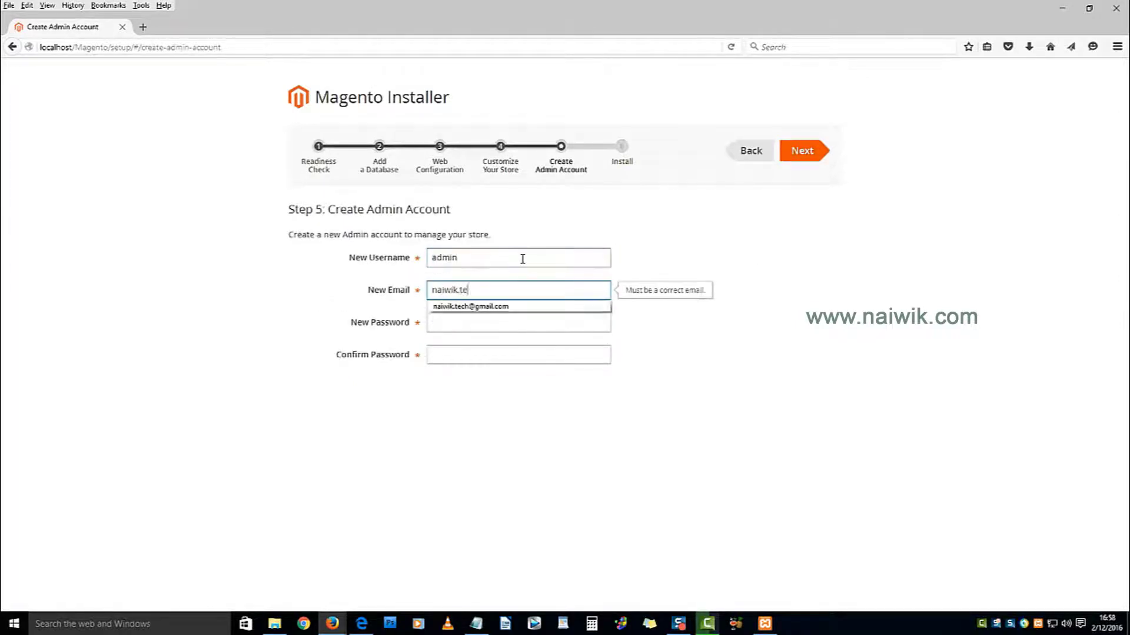
pyautogui.press('Down')
pyautogui.press('Return')
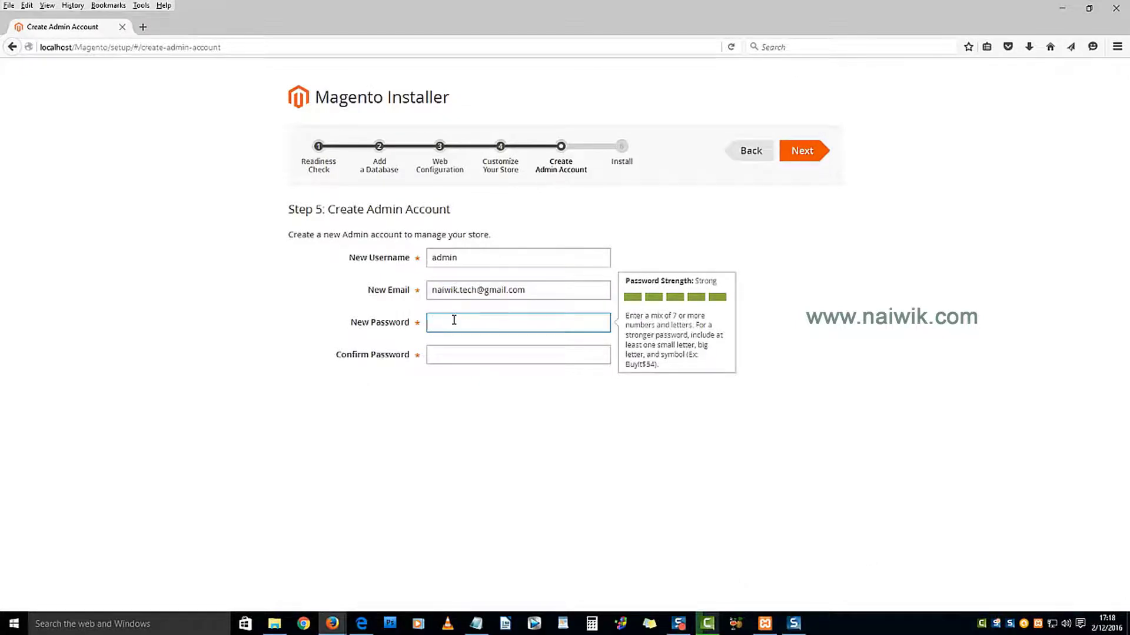
# Step: Enter and confirm the admin password, then proceed to Step 6
pyautogui.write('•••••••••')
pyautogui.press('Tab')
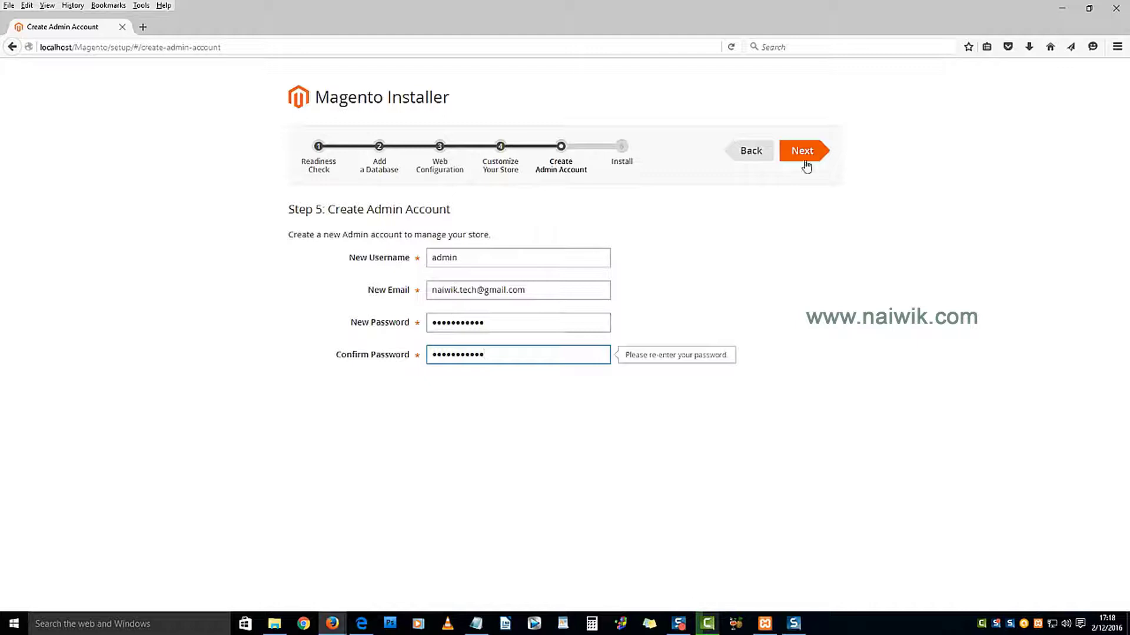
pyautogui.click(813, 163)
# Step: Advance to the final step and run Install Now until the Success page appears
pyautogui.click(812, 163)
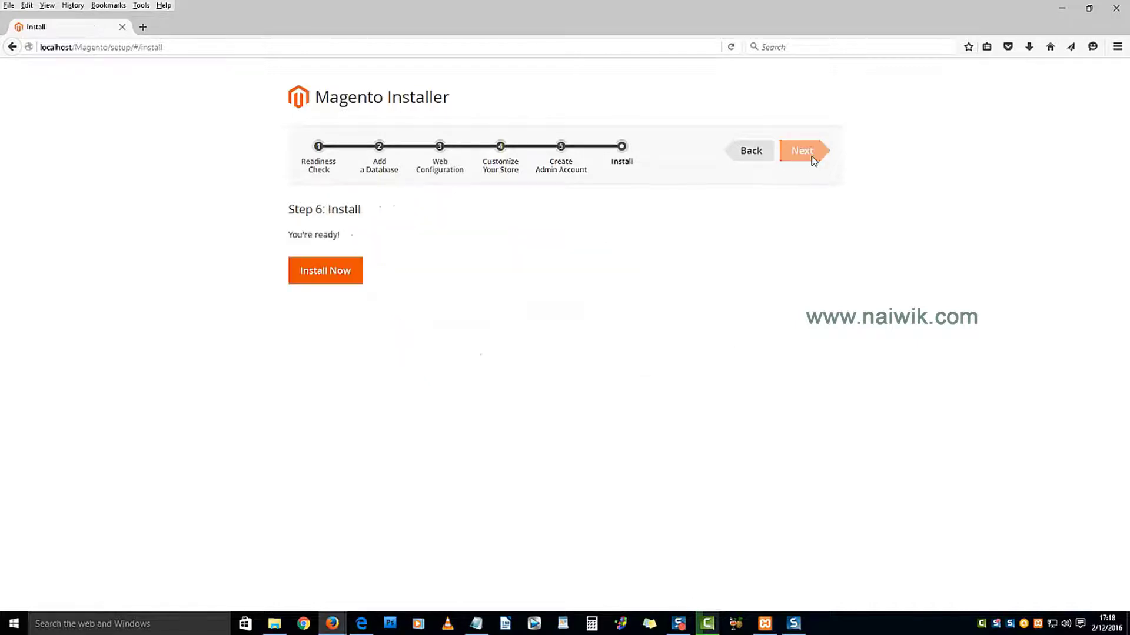
pyautogui.click(336, 277)
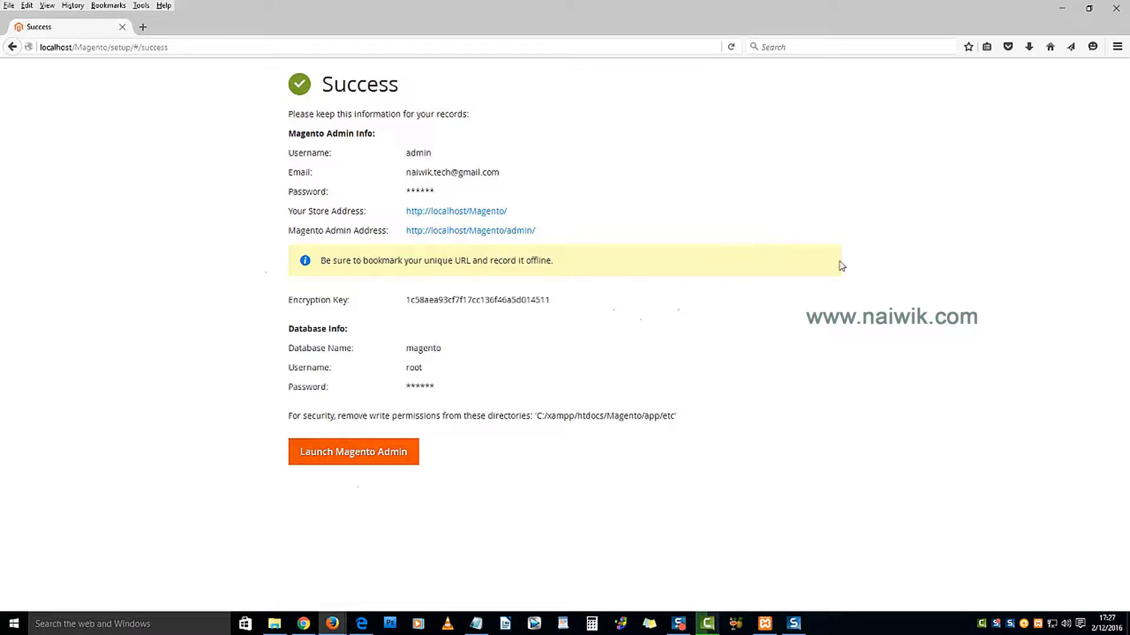
pyautogui.rightClick(510, 217)
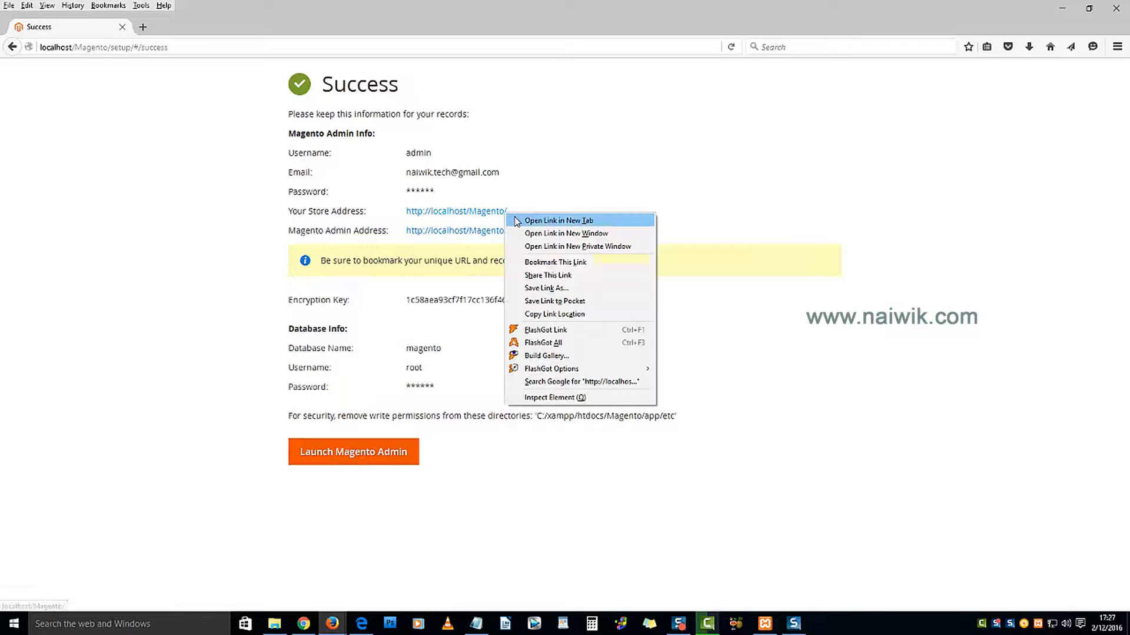
pyautogui.click(520, 221)
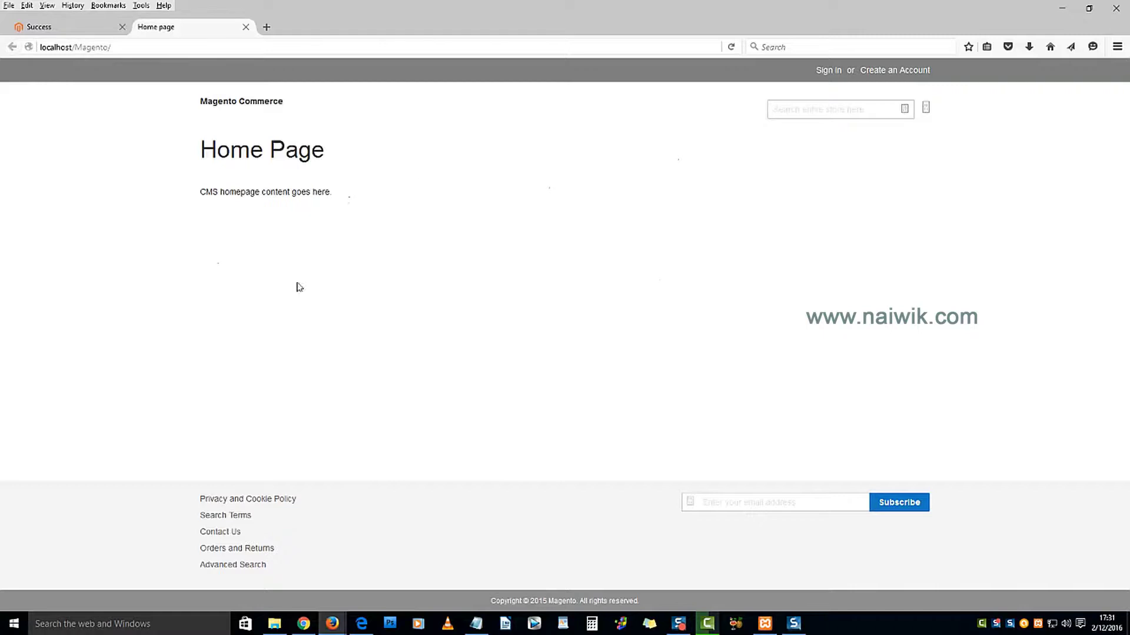
pyautogui.click(63, 29)
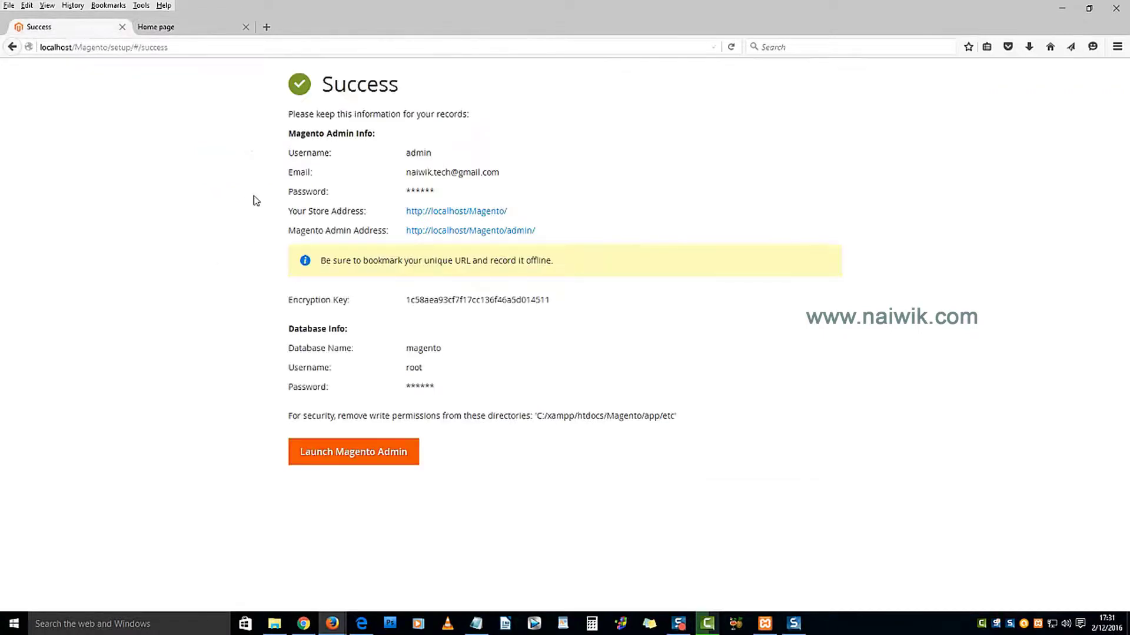
pyautogui.rightClick(523, 233)
pyautogui.click(550, 239)
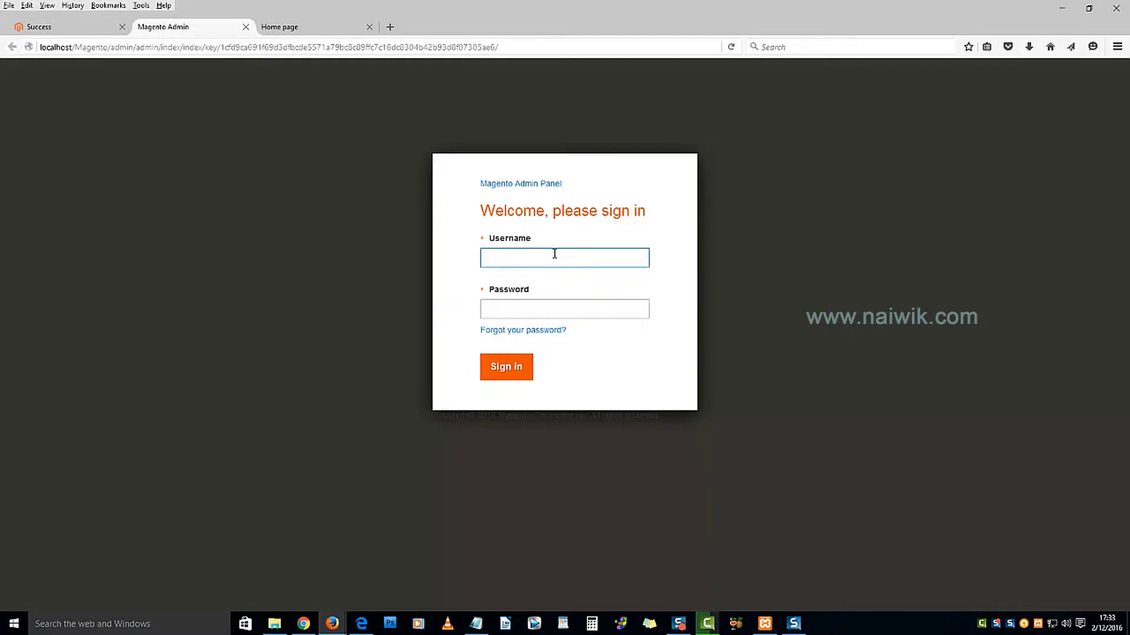
pyautogui.press('Tab')
pyautogui.write('•••••••••••')
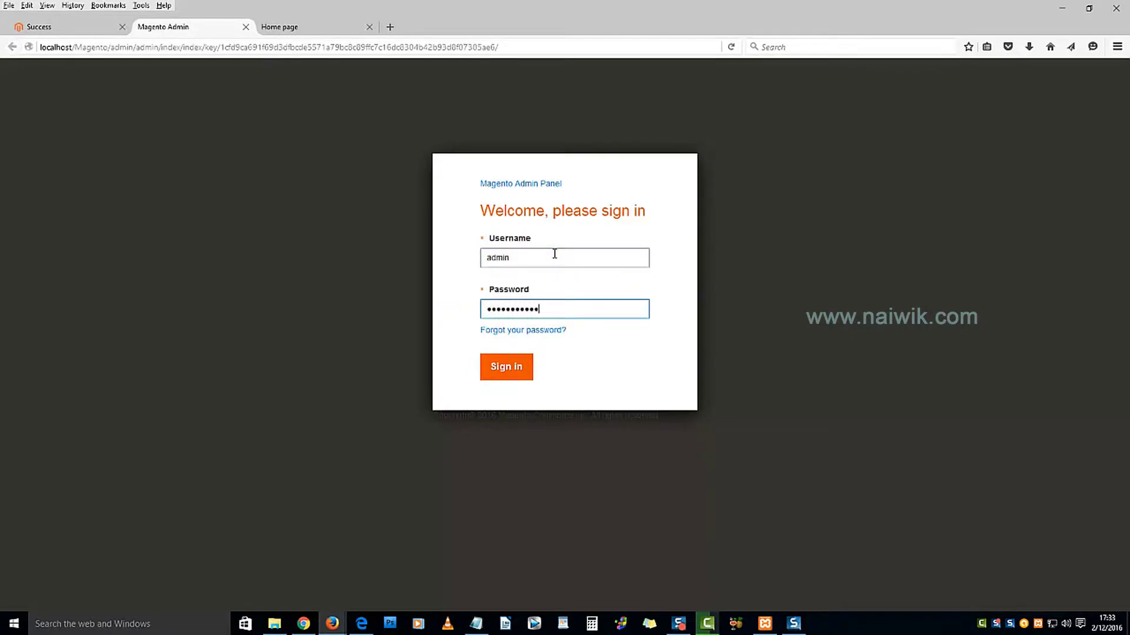